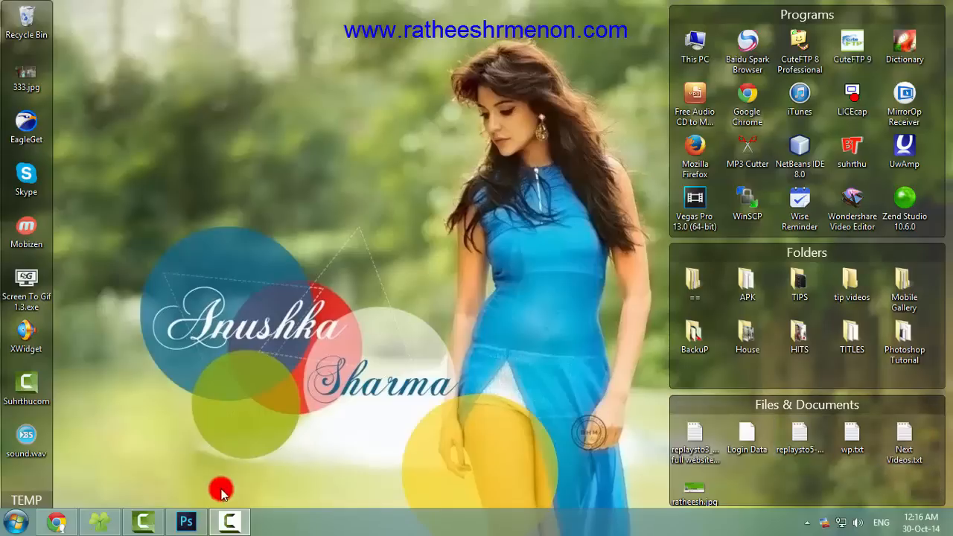
- Switch to Photoshop and open Class-1.psd from the Photoshop Tutorial folder
left_click(188, 523)
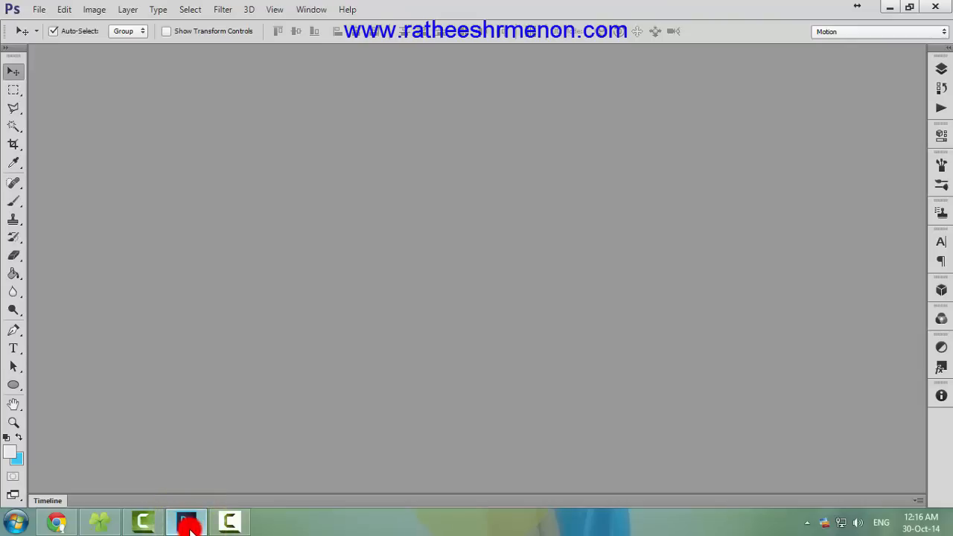
left_click(41, 9)
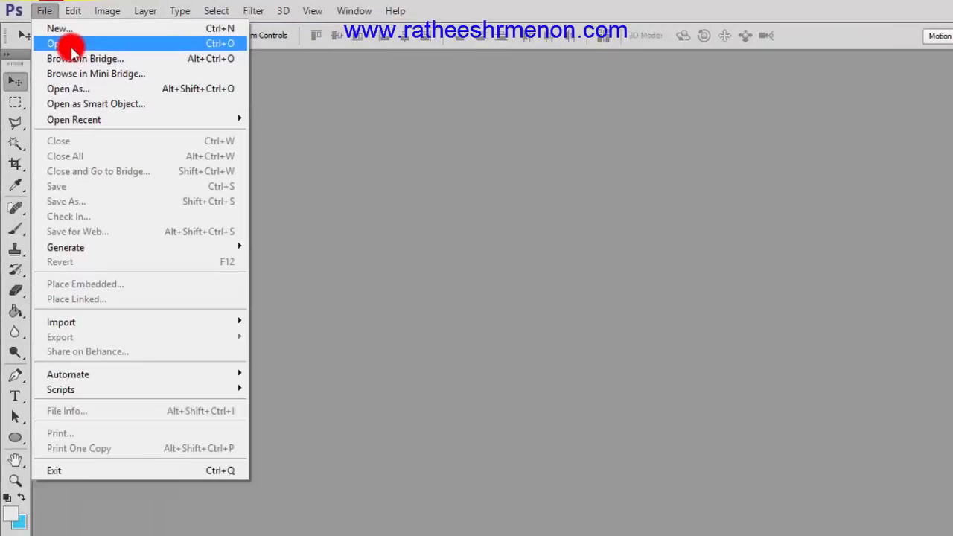
left_click(180, 121)
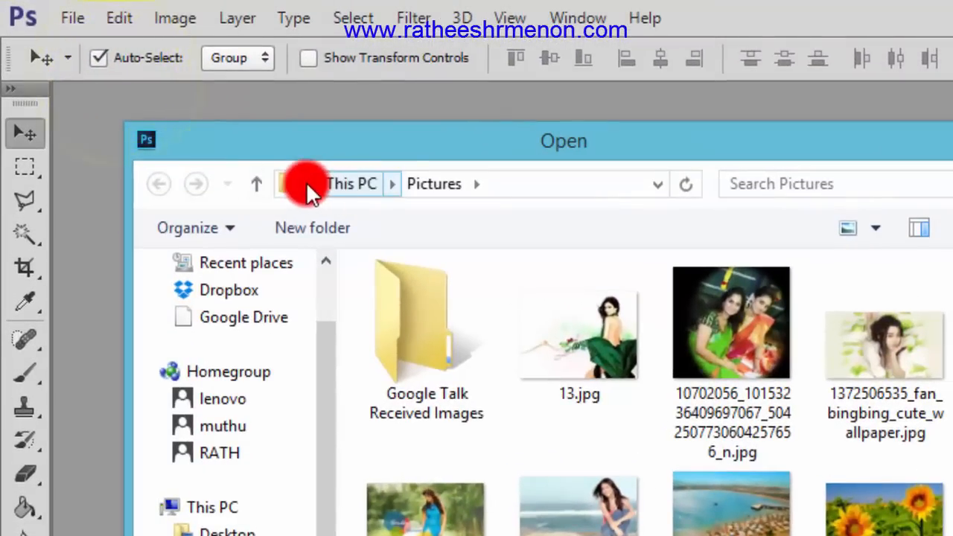
left_click(257, 153)
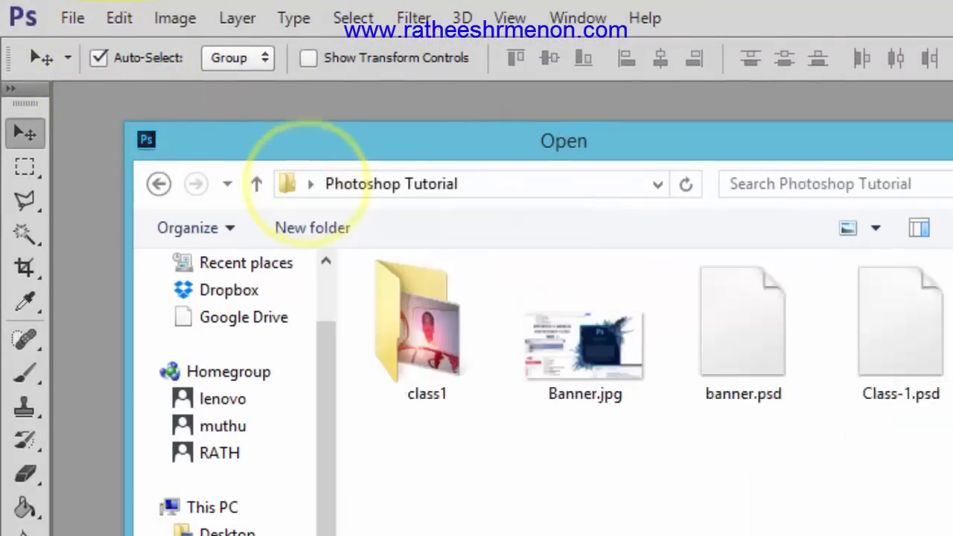
left_click(607, 436)
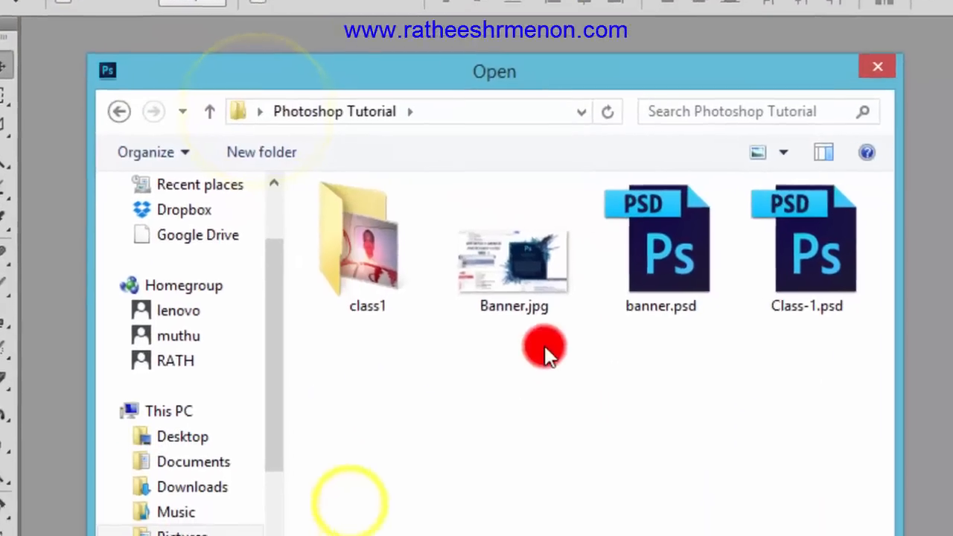
left_click(768, 336)
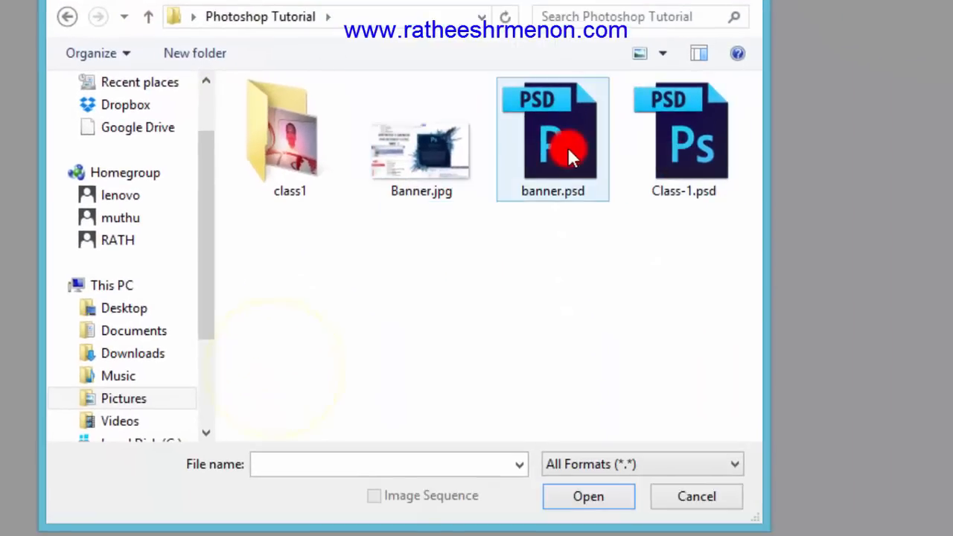
left_click(668, 145)
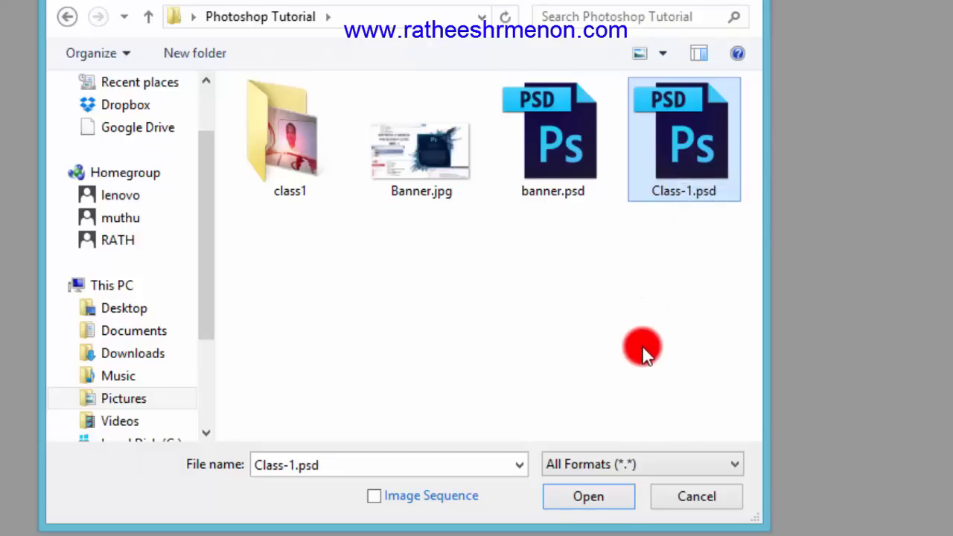
left_click(596, 500)
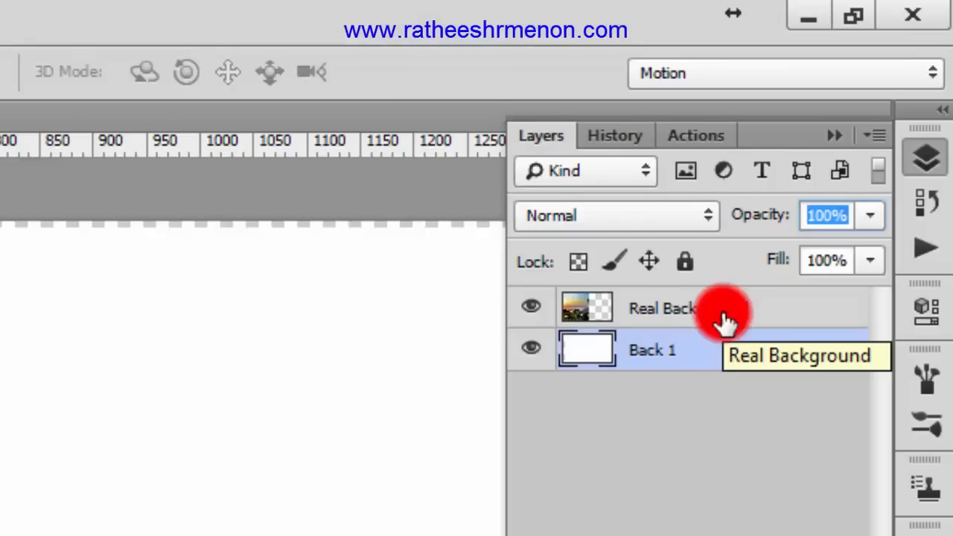
- Rename the Real Background layer to Nature Background
left_click(719, 319)
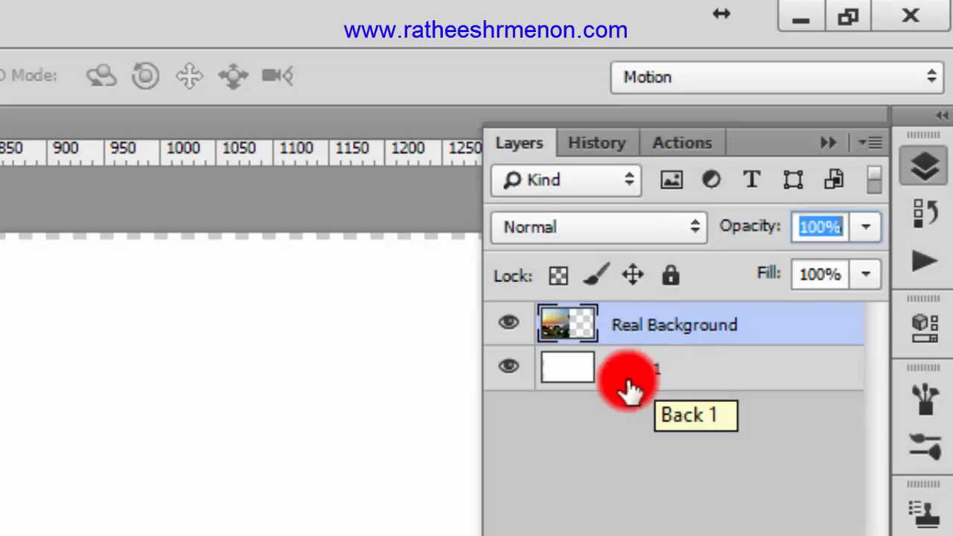
left_click(650, 388)
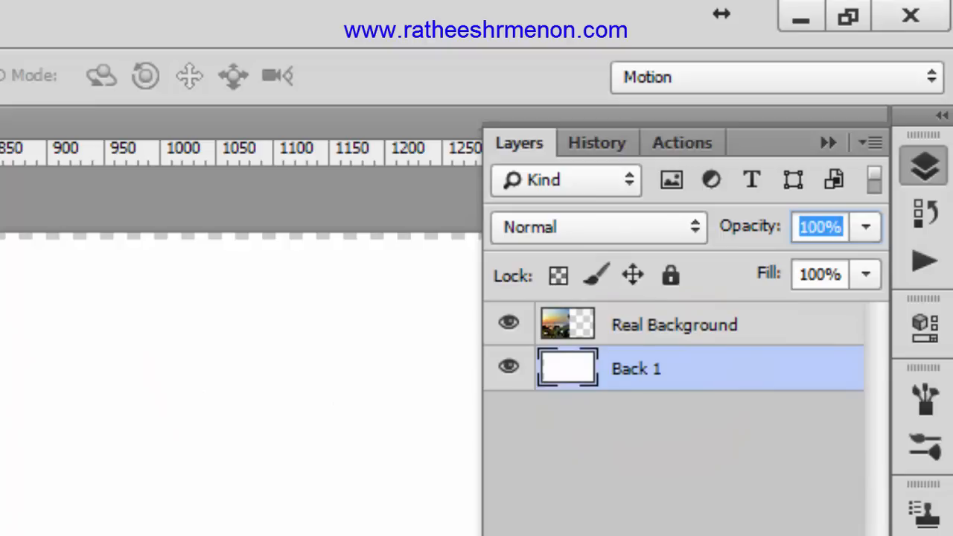
left_click(685, 340)
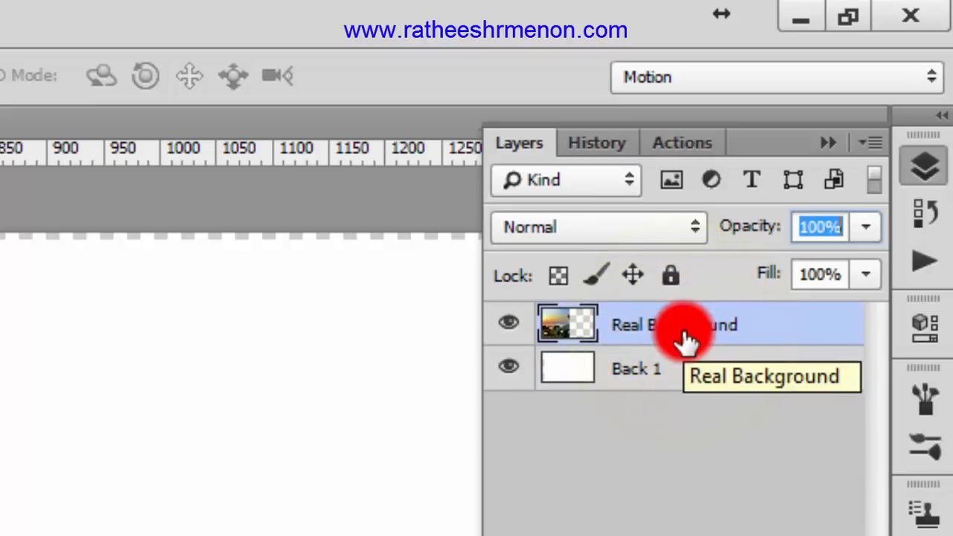
double_click(686, 335)
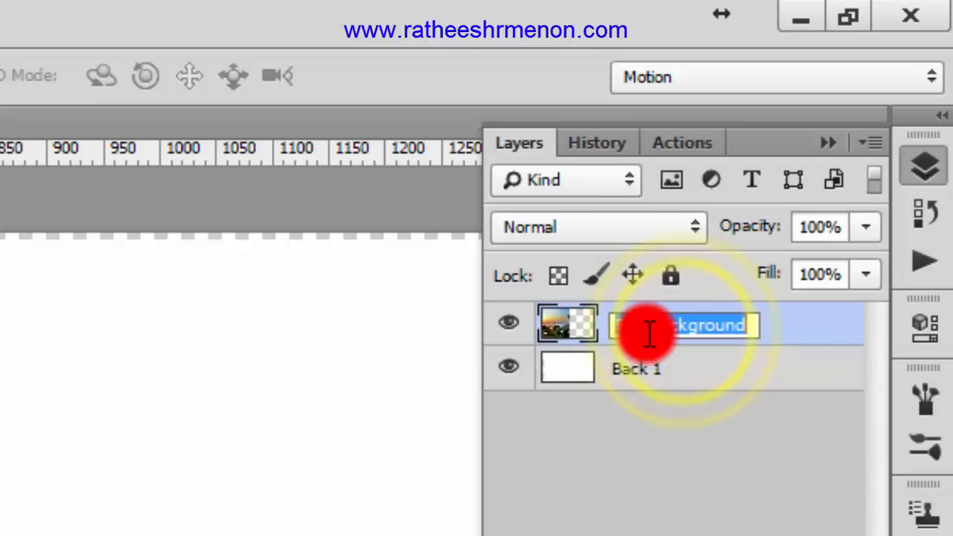
left_click_drag(649, 325, 570, 312)
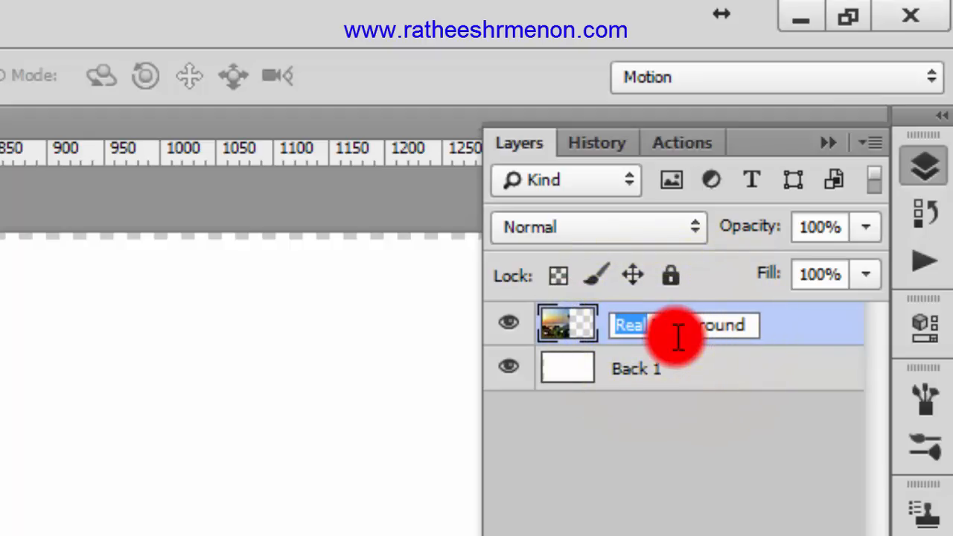
type("N")
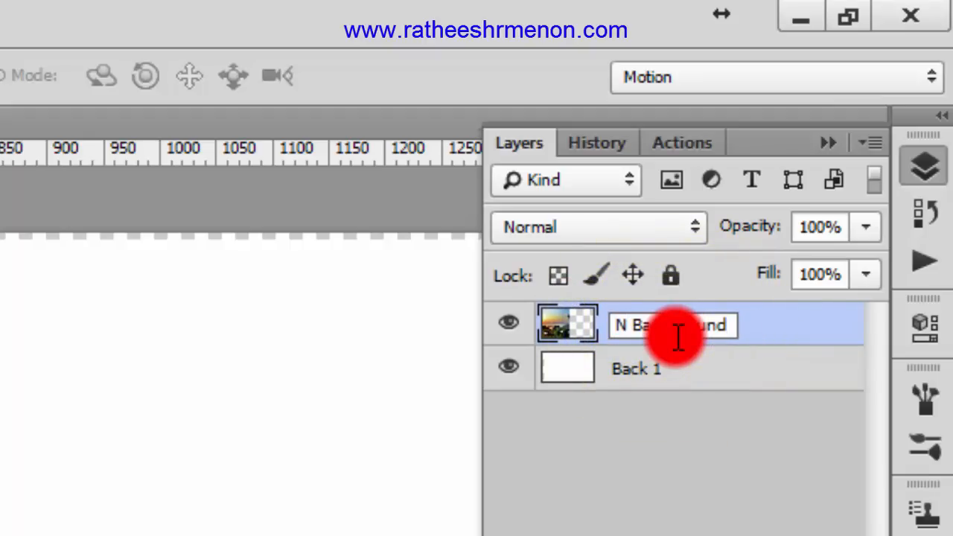
type("ature")
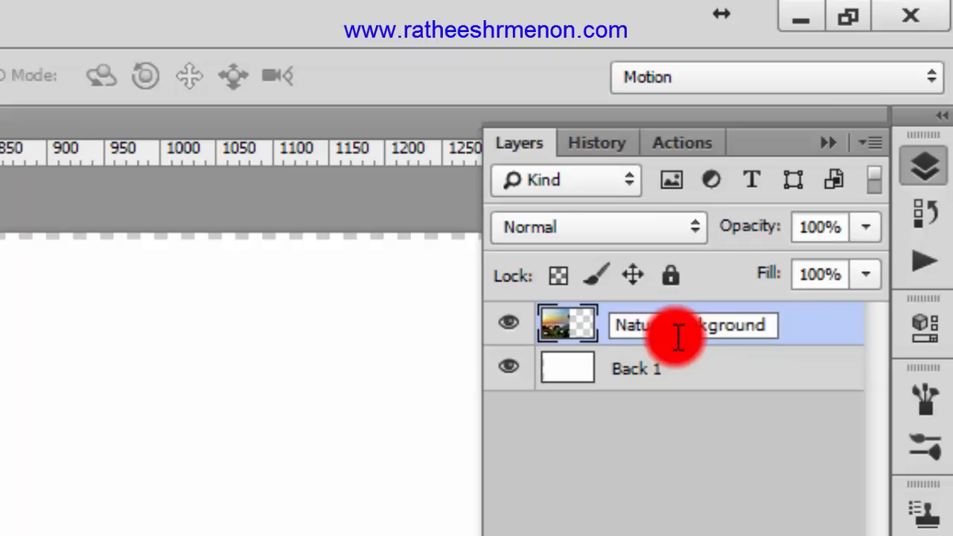
left_click(682, 377)
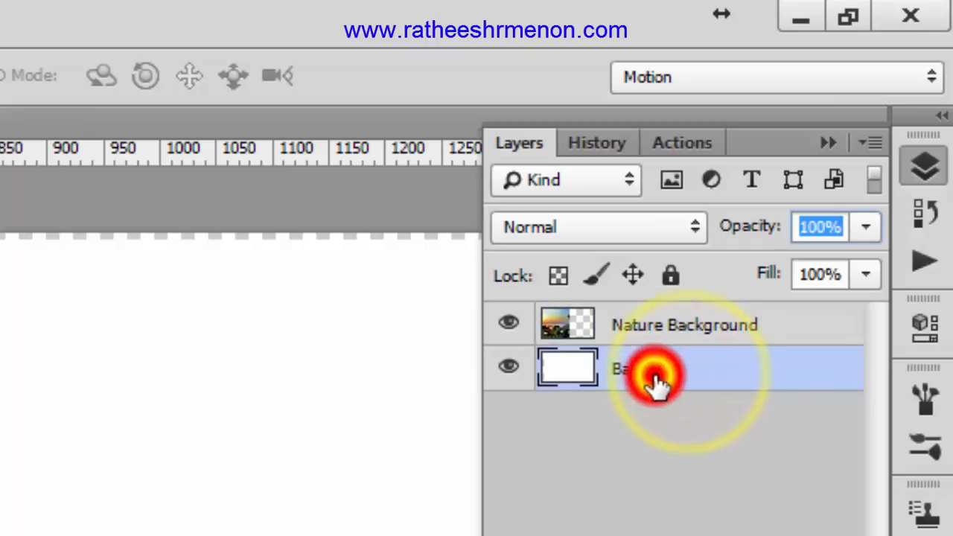
- Rename the Back 1 layer to White Background
double_click(653, 379)
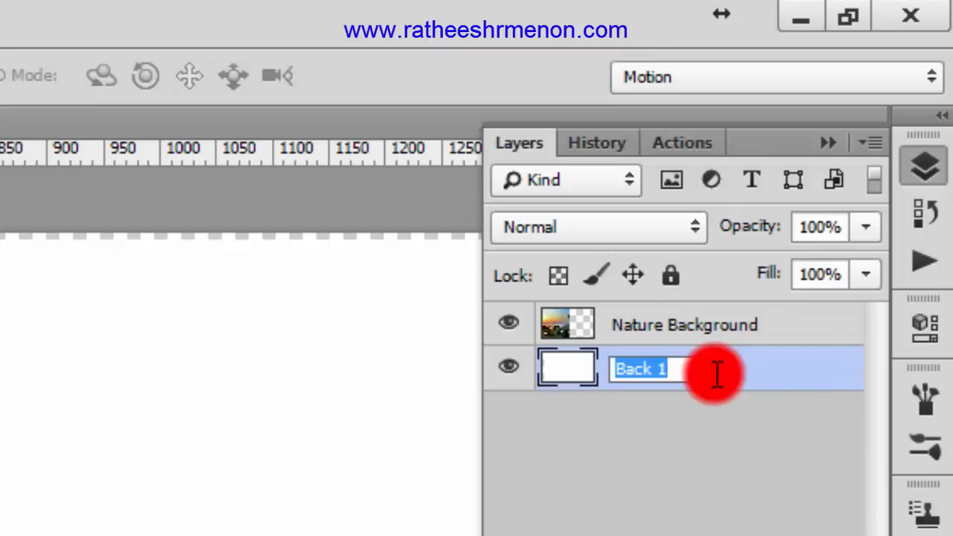
type("White Ba")
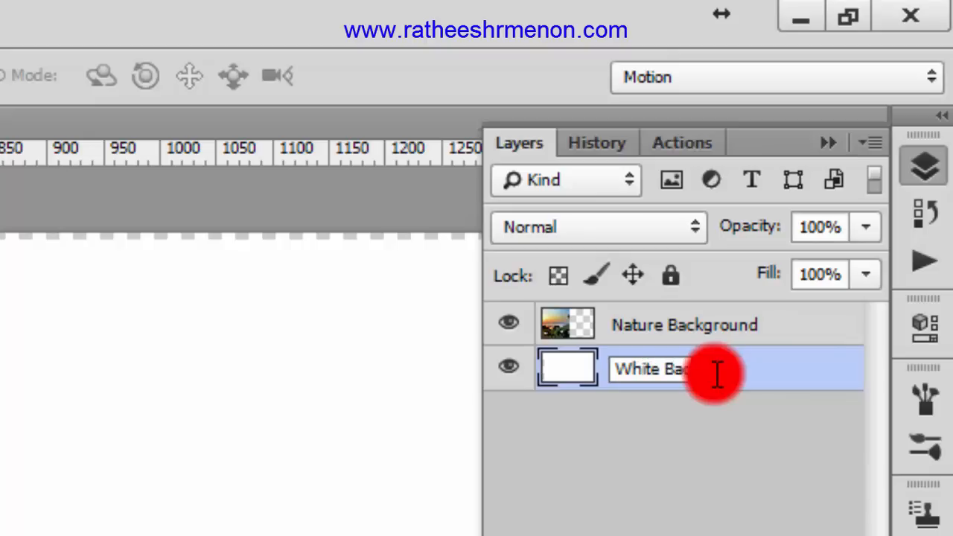
type("ckground")
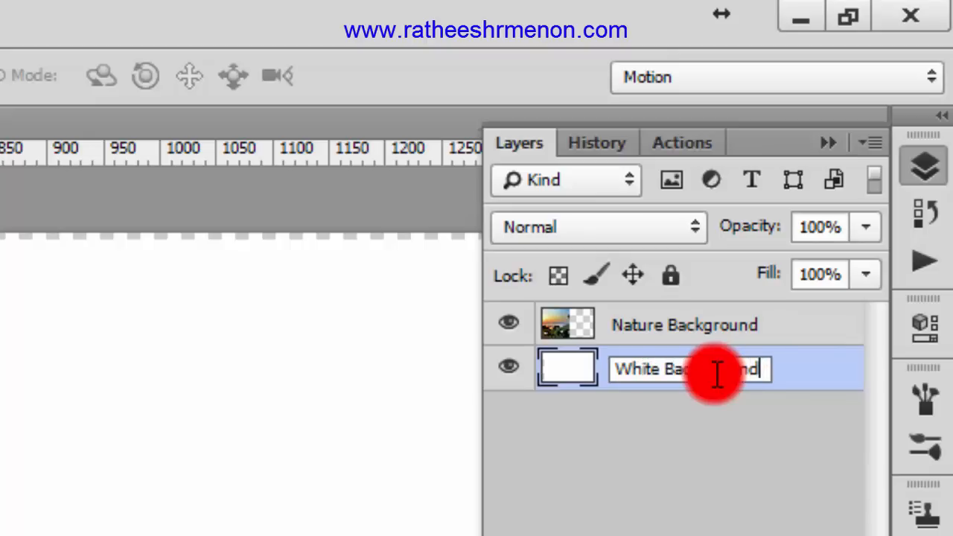
left_click(812, 372)
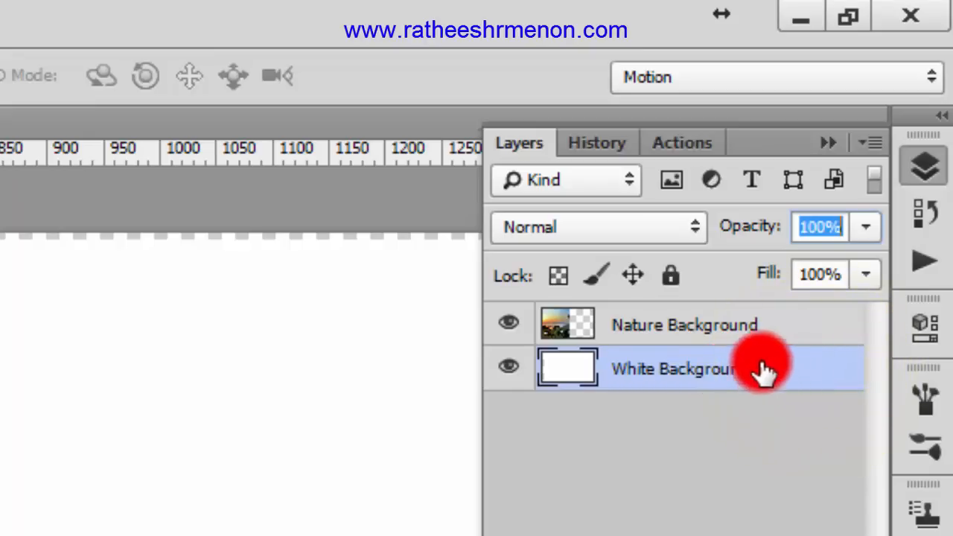
- Move the Nature Background image sideways so that it covers the whole canvas
left_click(764, 337)
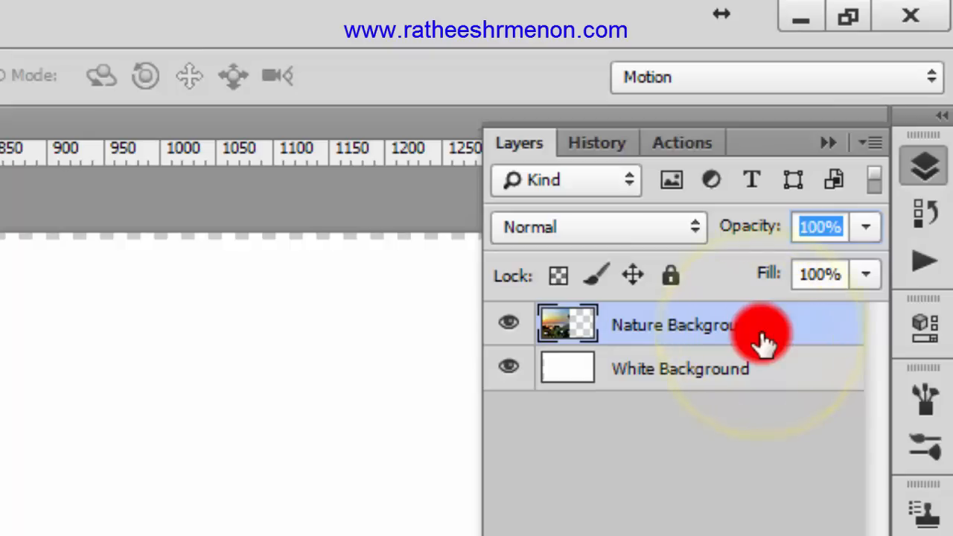
left_click(502, 321)
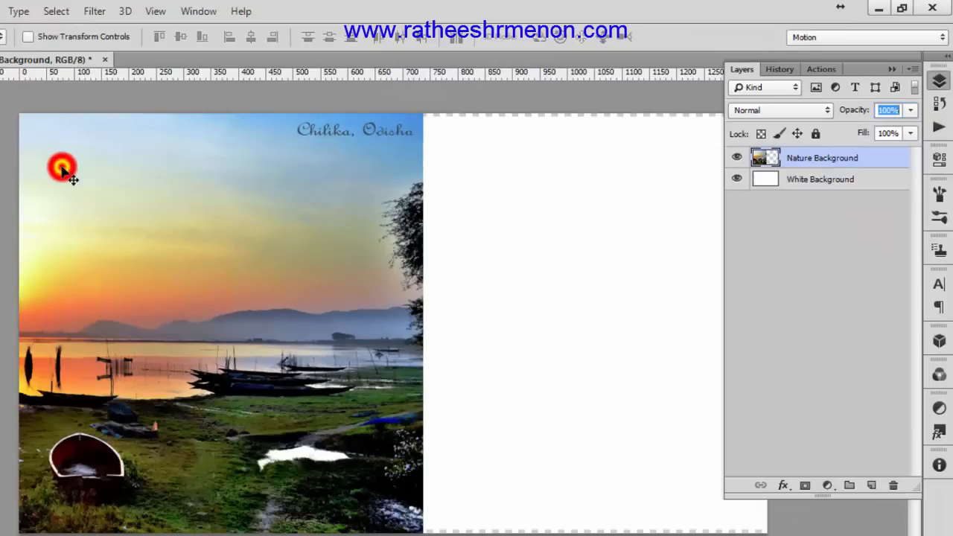
left_click_drag(64, 166, 401, 169)
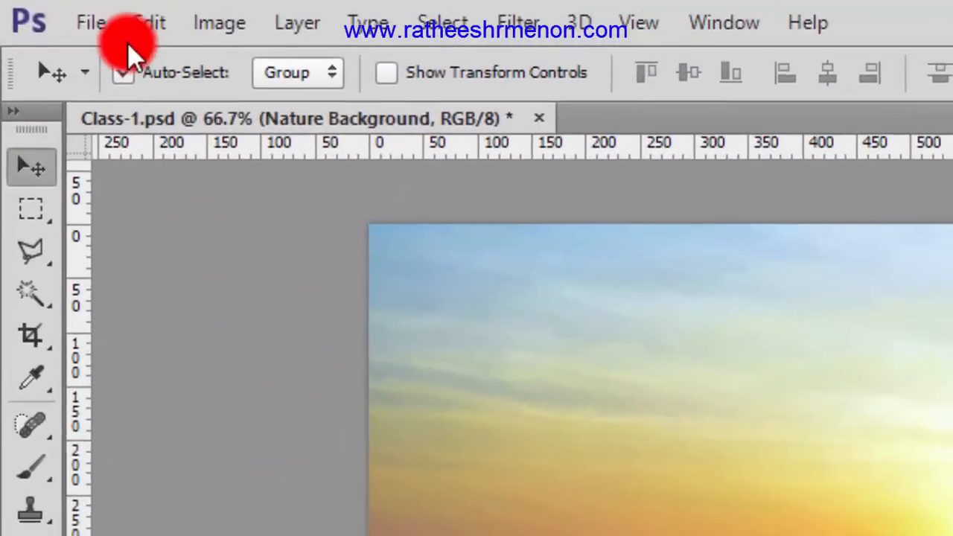
- Open DSC04242.JPG from the BackuP folder, discarding its embedded color profile
left_click(70, 17)
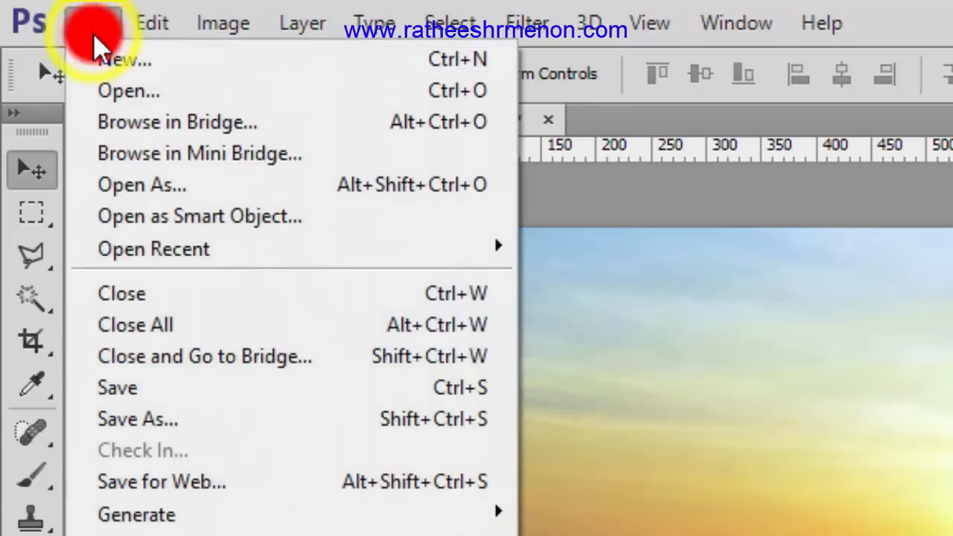
left_click(97, 91)
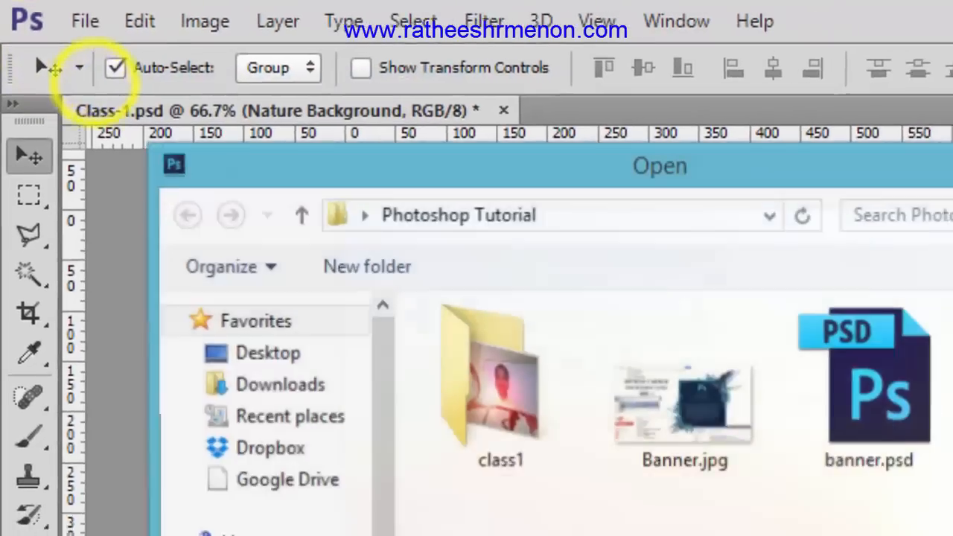
left_click(685, 378)
left_click(312, 185)
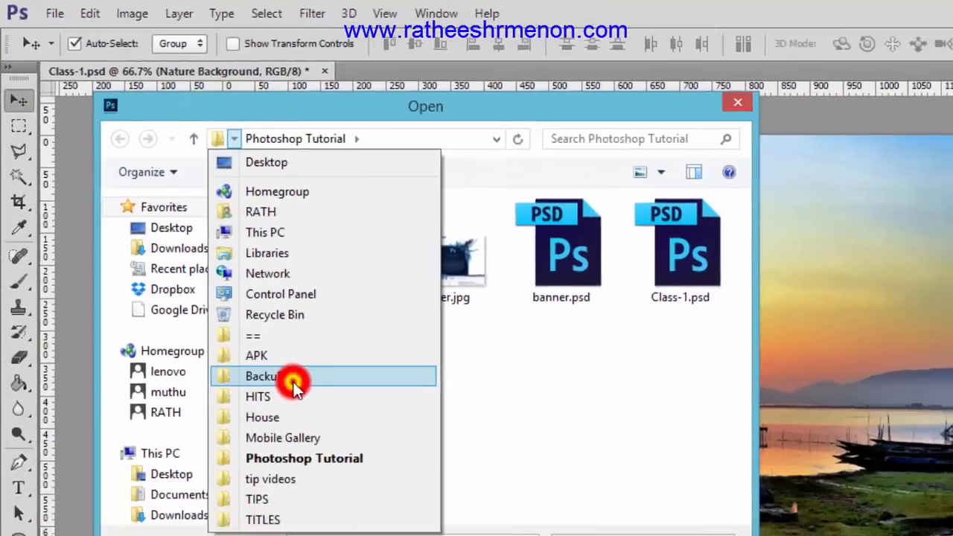
left_click(332, 480)
left_click(409, 349)
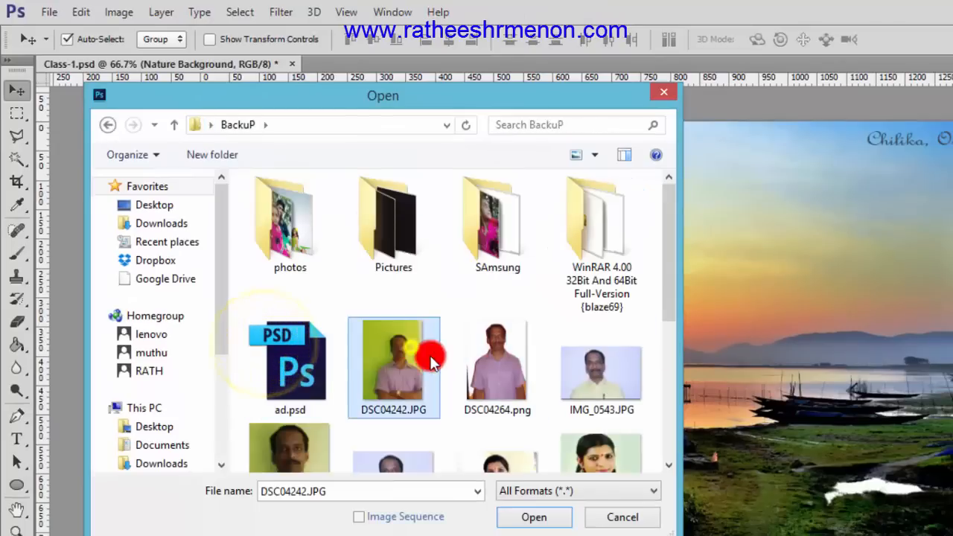
left_click(544, 521)
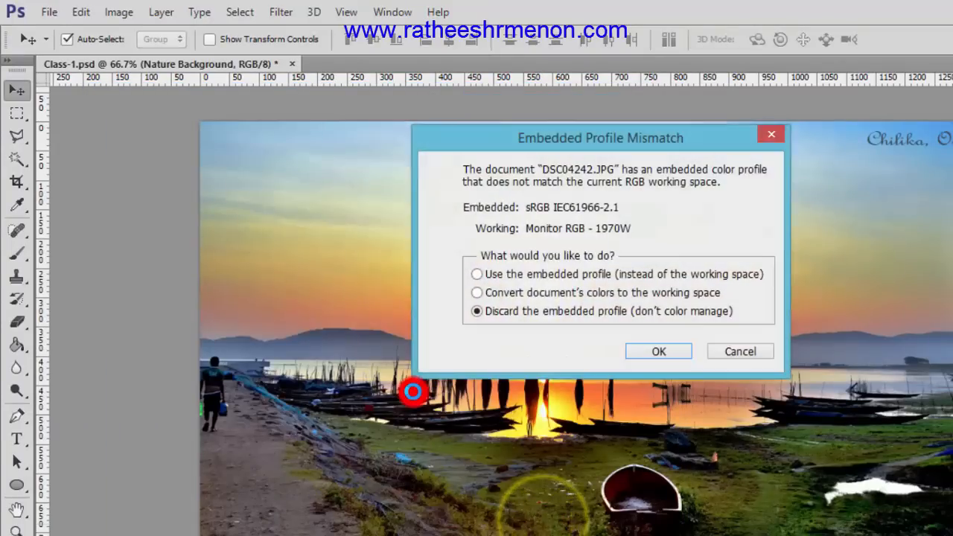
left_click(649, 350)
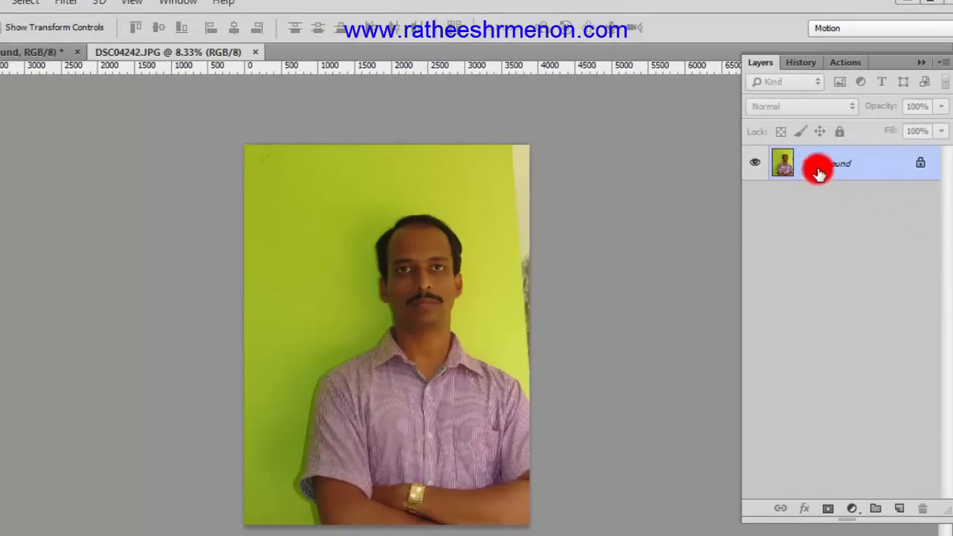
- Unlock the photo's background layer and select the whole 3888 × 5184 px image with the Rectangular Marquee tool
left_click(919, 167)
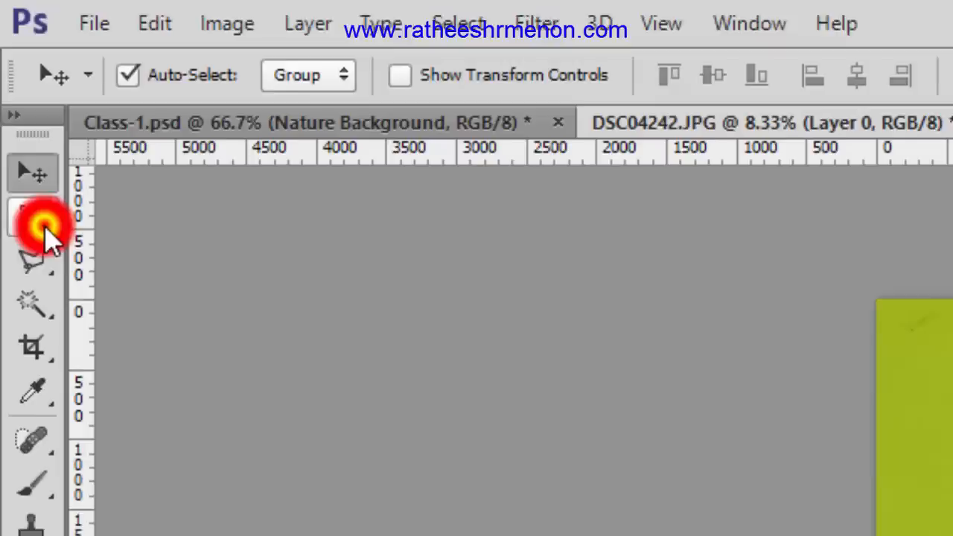
left_click(58, 287)
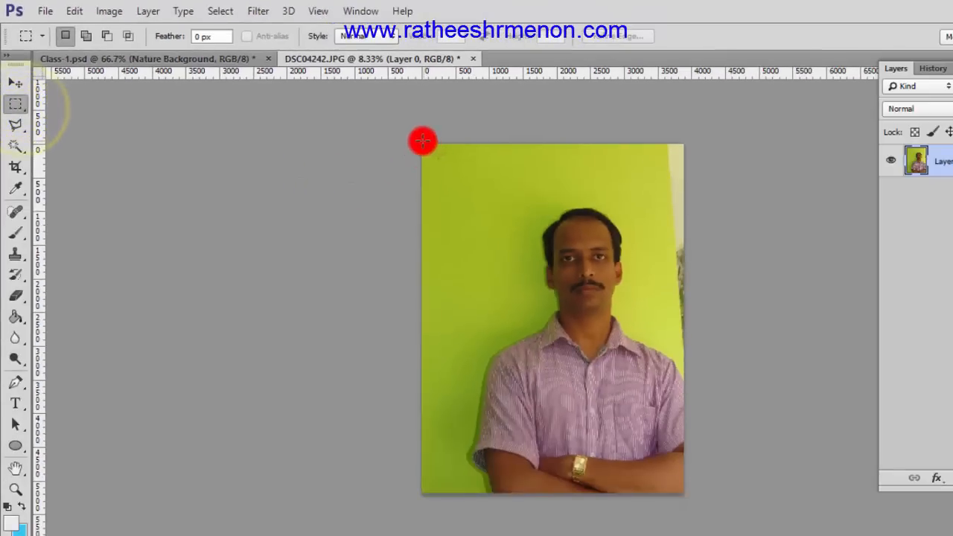
left_click_drag(422, 140, 685, 497)
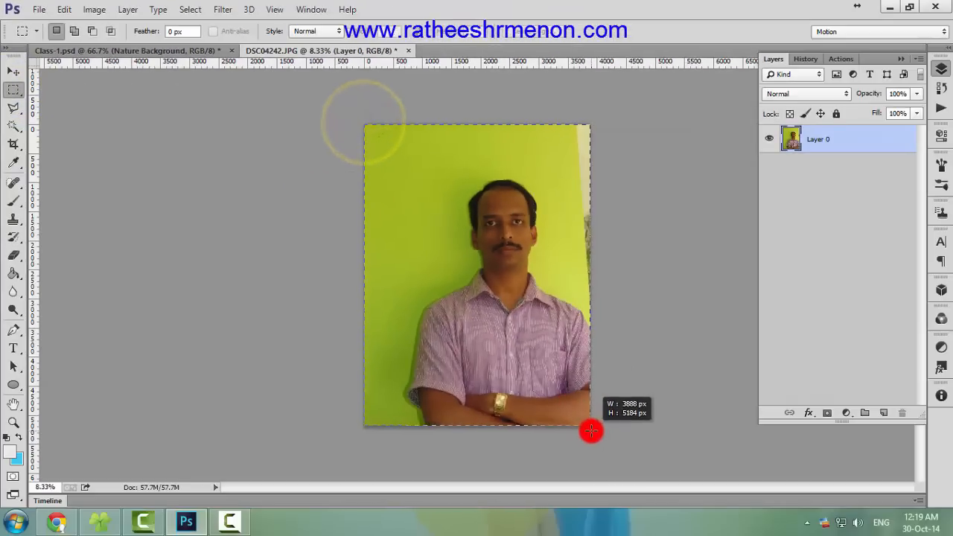
left_click_drag(592, 431, 592, 431)
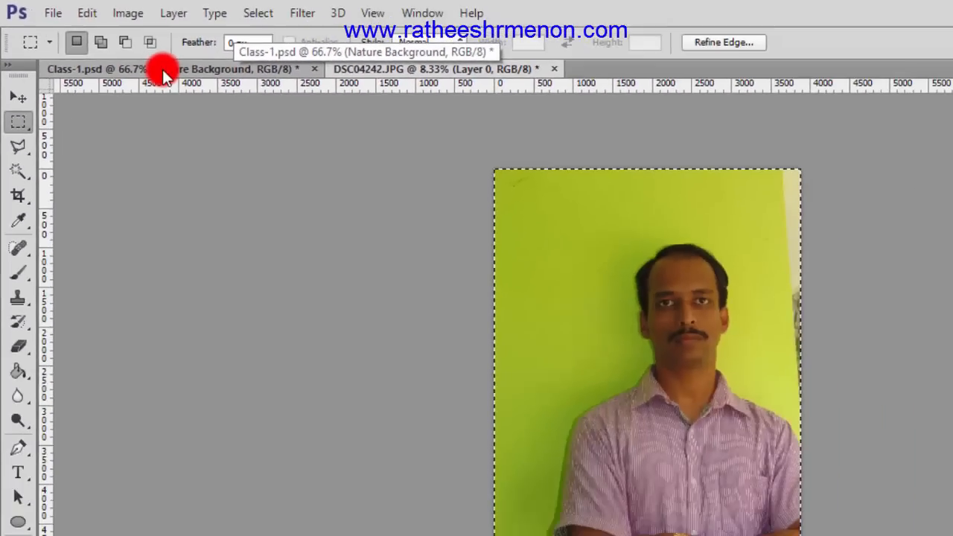
- Paste the copied portrait photo into Class-1.psd as a new layer above Nature Background
left_click(163, 69)
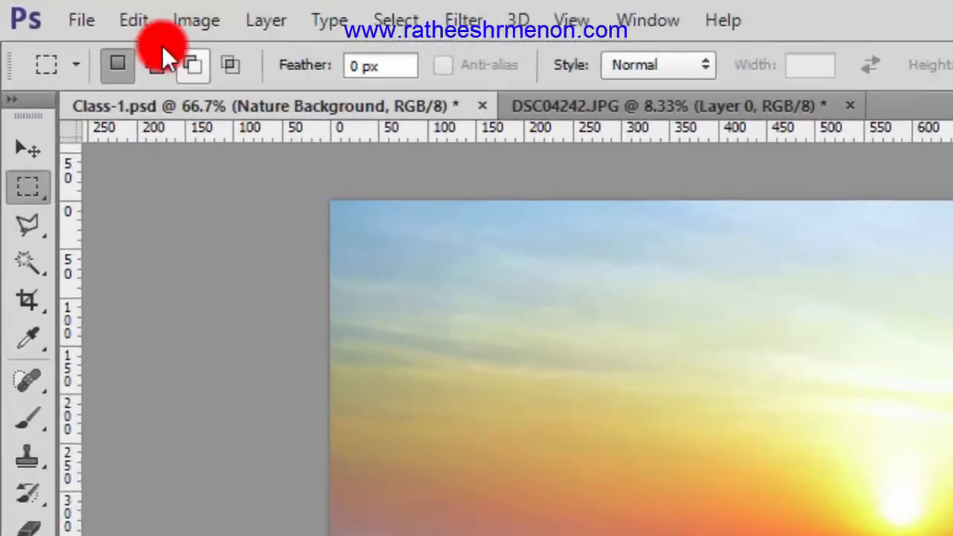
left_click(66, 10)
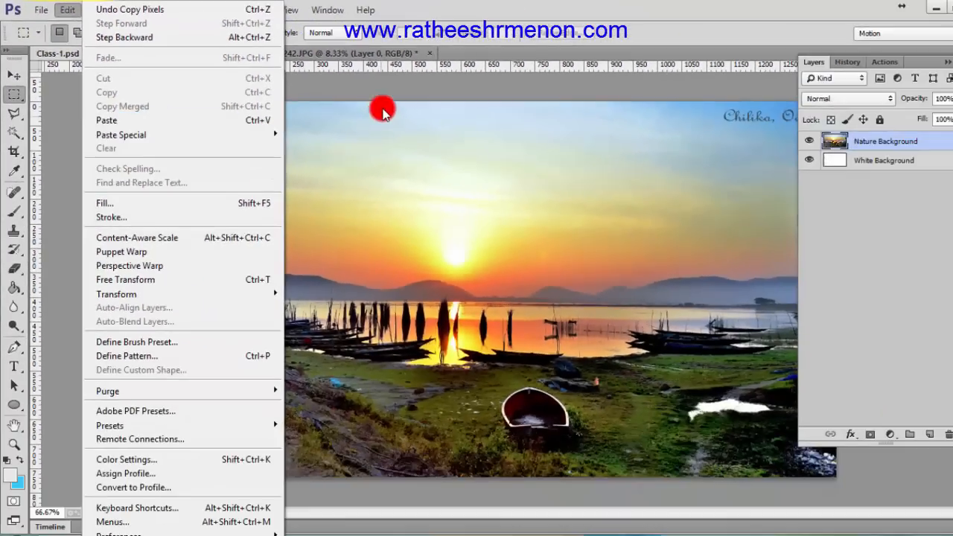
left_click(384, 108)
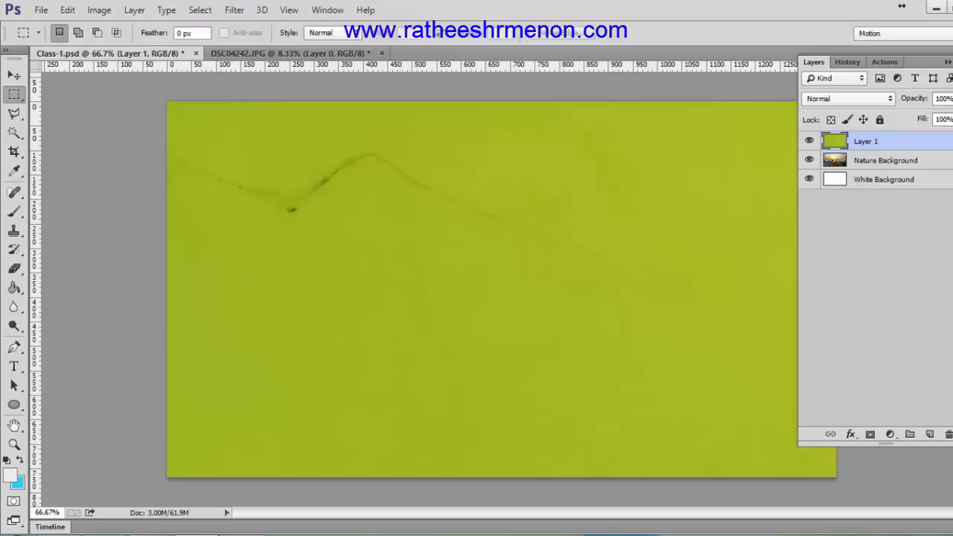
- Compare the image dimensions of DSC04242.JPG and Class-1.psd without changing either one
left_click(318, 61)
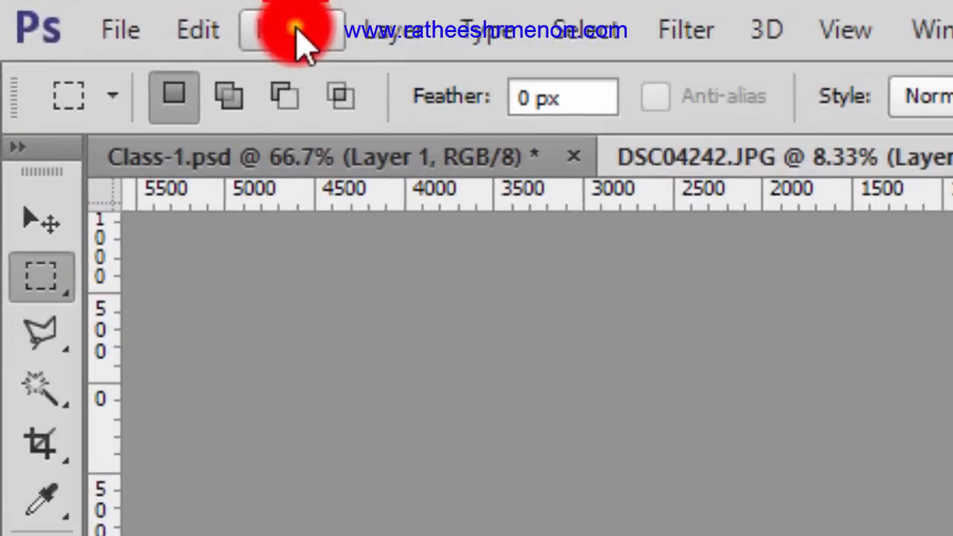
left_click(298, 33)
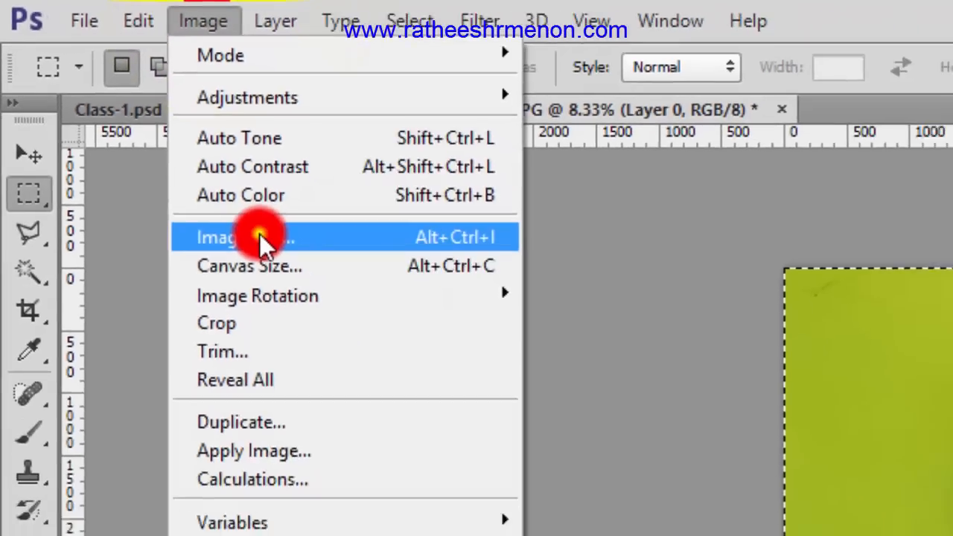
left_click(259, 237)
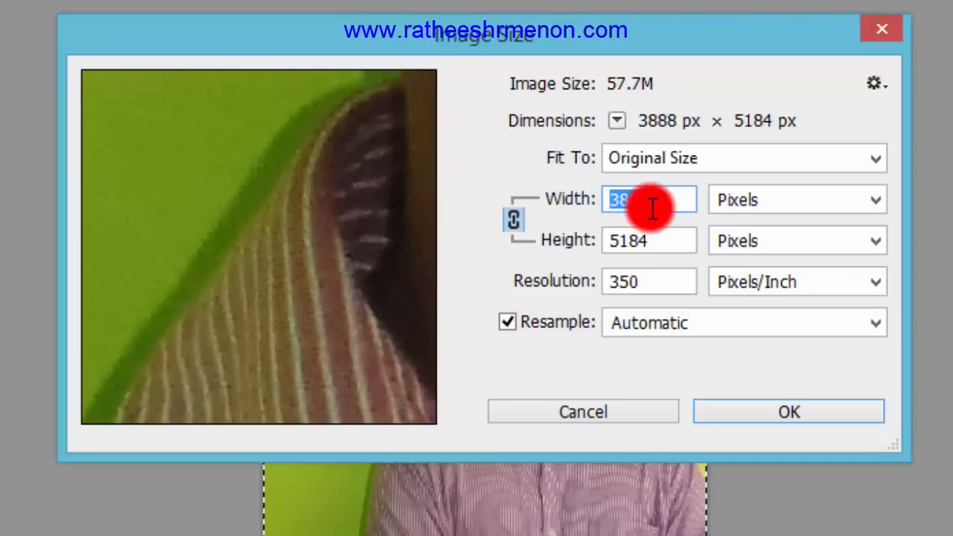
left_click(610, 410)
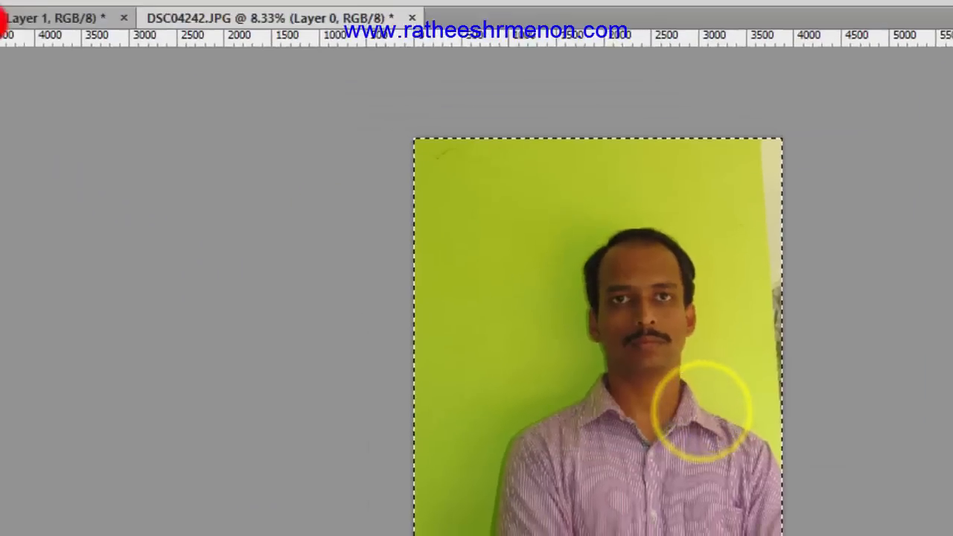
left_click(2, 19)
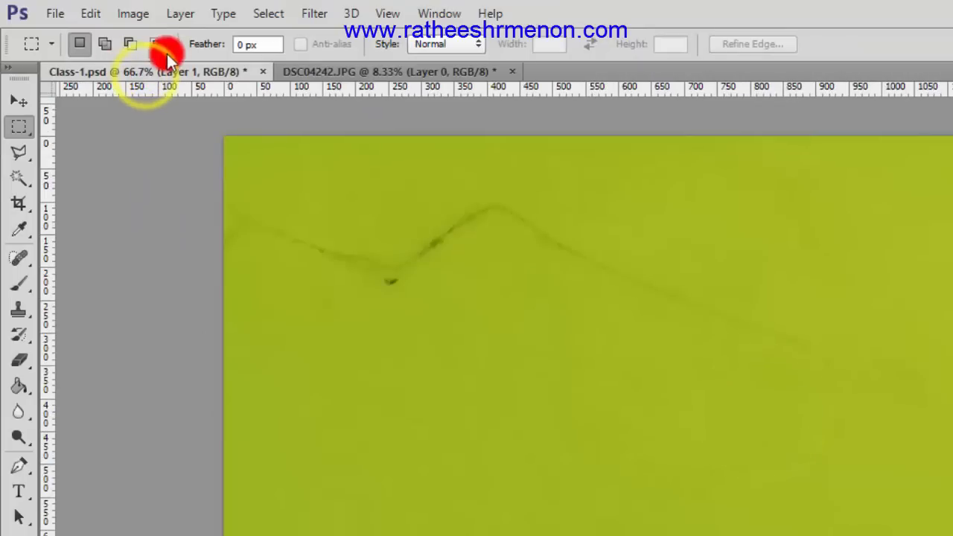
left_click(132, 15)
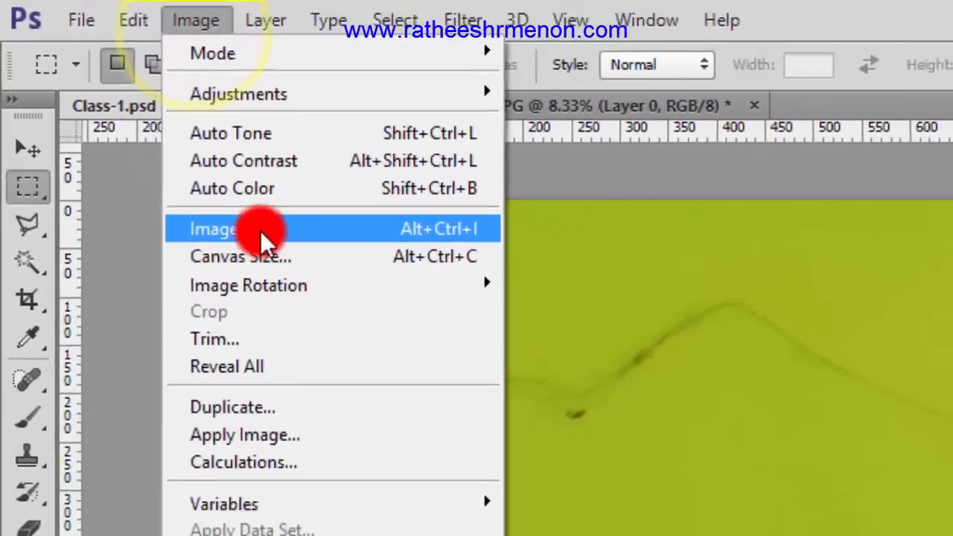
left_click(235, 203)
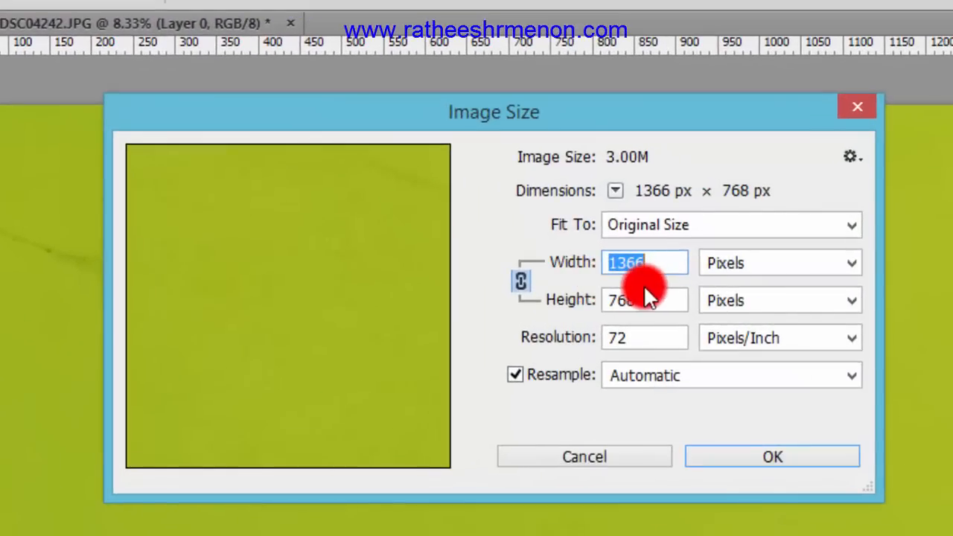
left_click(632, 459)
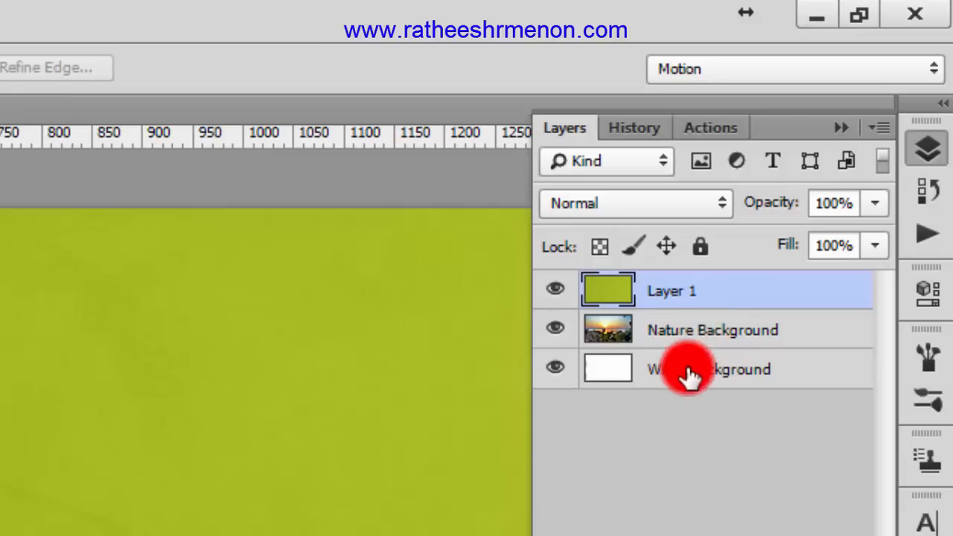
- Rename the pasted photo's layer as My Photo
double_click(688, 292)
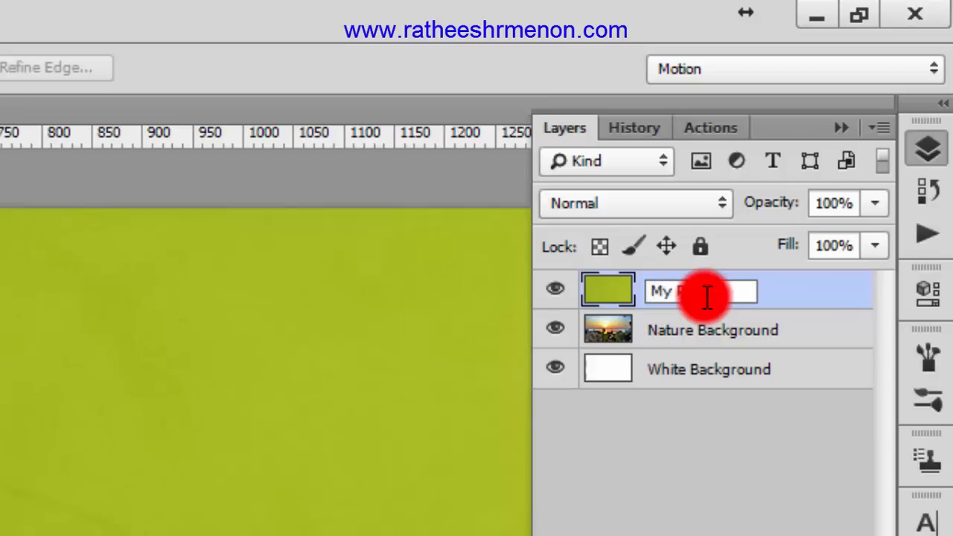
left_click(706, 332)
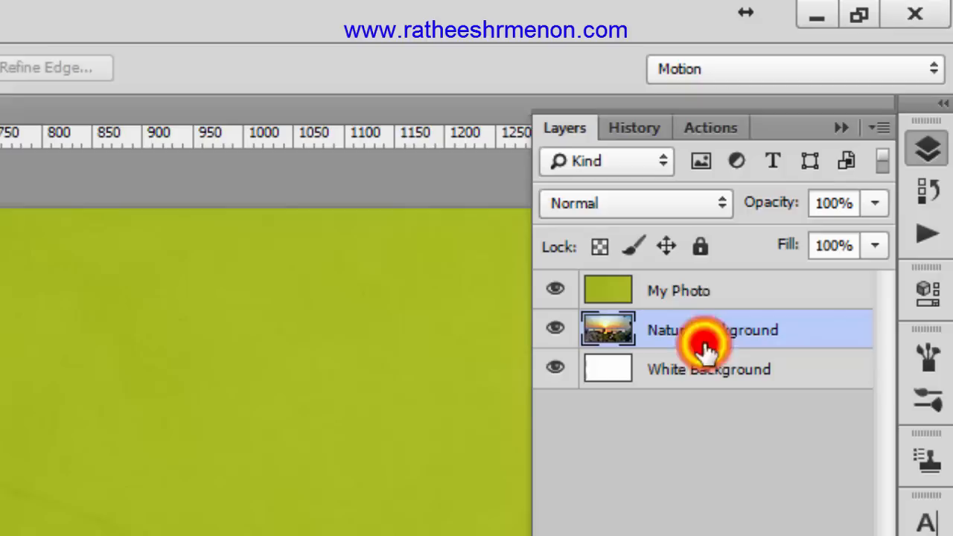
left_click(702, 299)
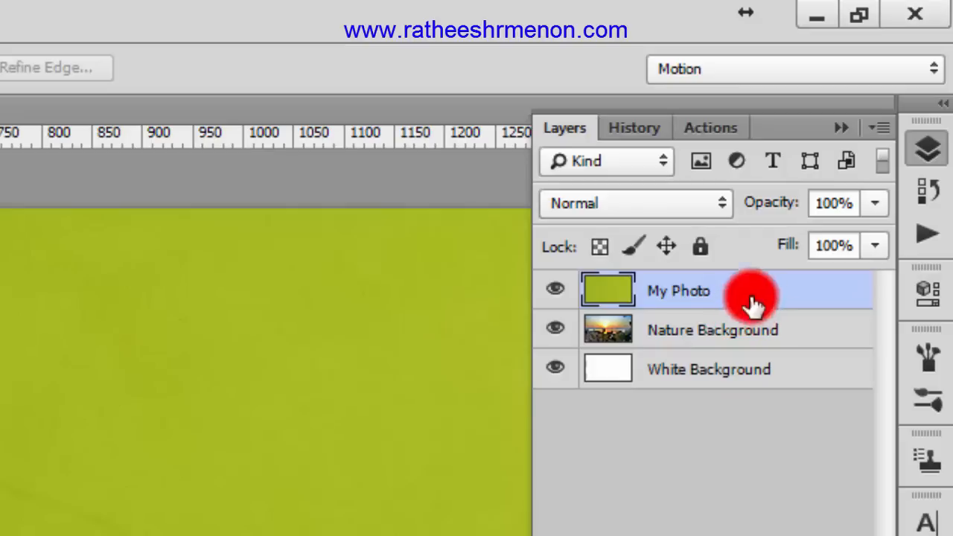
left_click(699, 337)
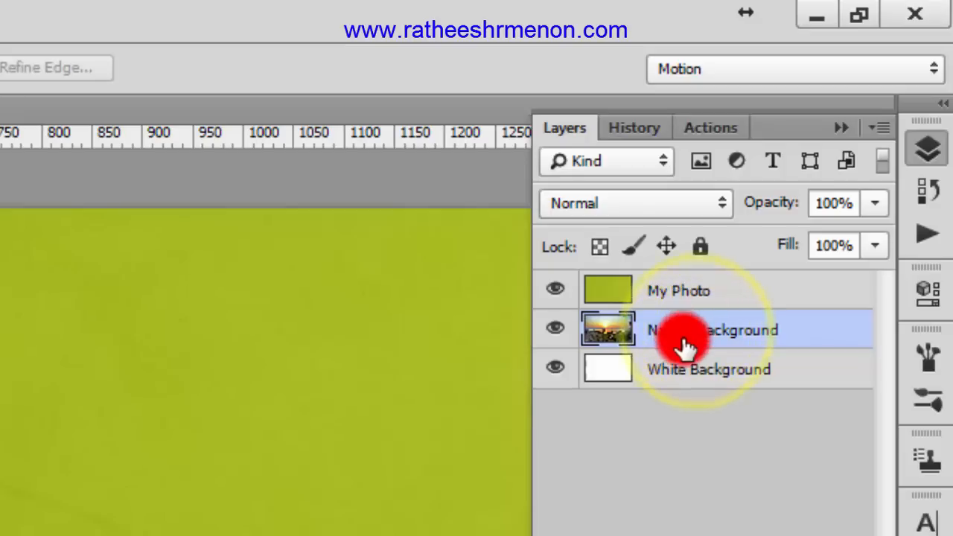
left_click(672, 380)
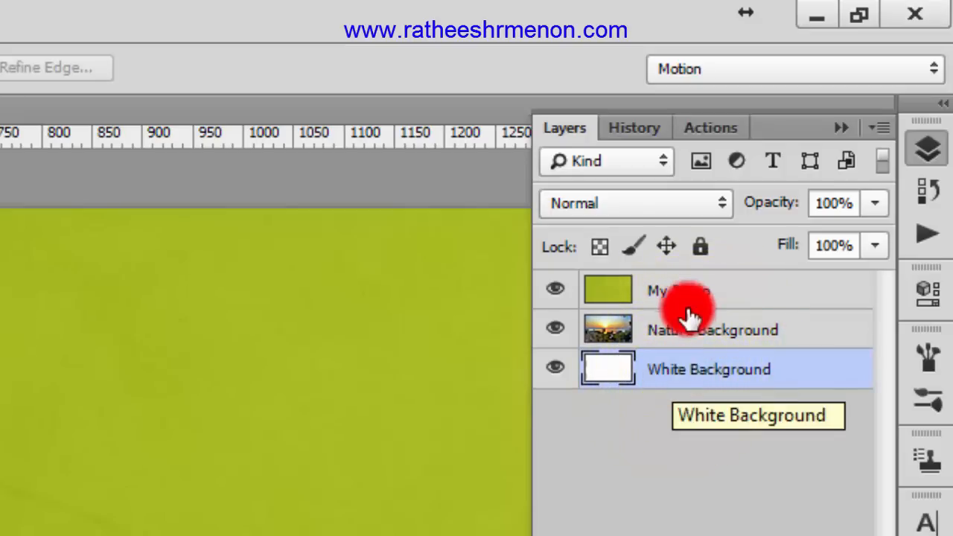
- Move the My Photo layer below Nature Background and back to the top of the layer stack
left_click_drag(675, 289, 673, 322)
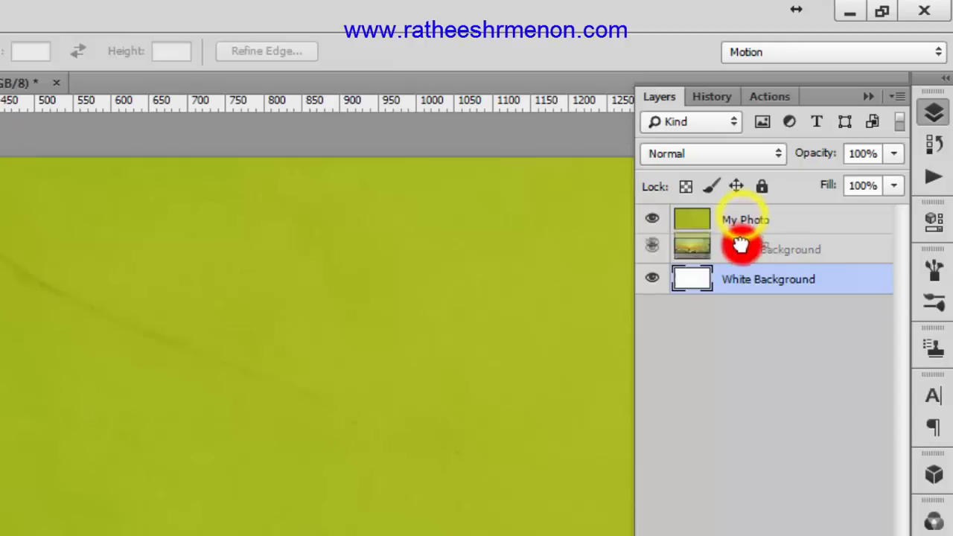
left_click_drag(741, 246, 779, 269)
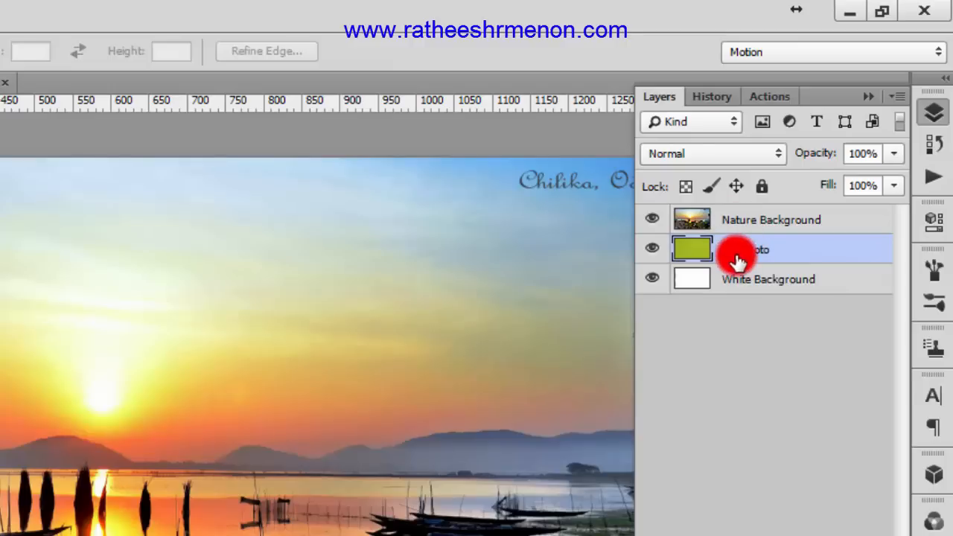
left_click_drag(741, 253, 741, 217)
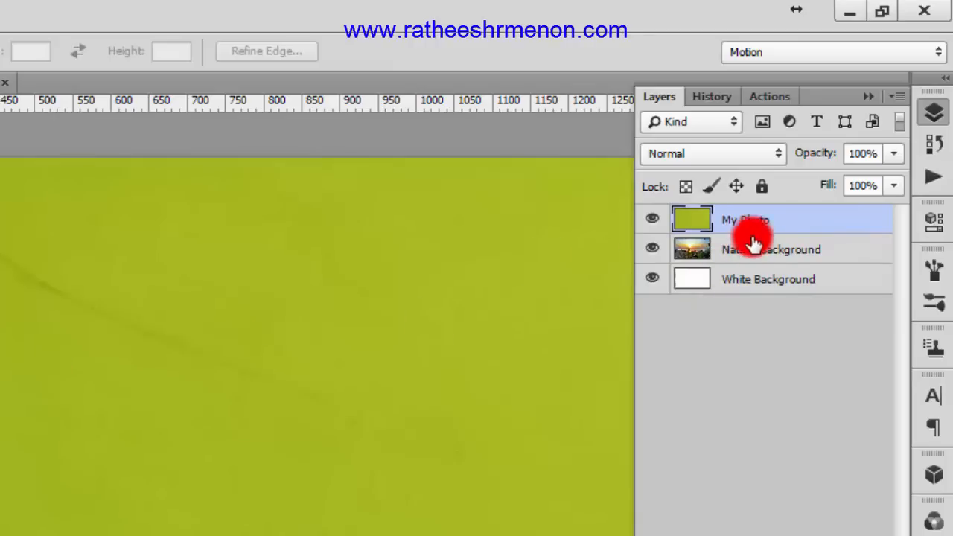
- Move White Background above the other layers, and restore the order My Photo, Nature Background, White Background
left_click_drag(735, 281, 736, 217)
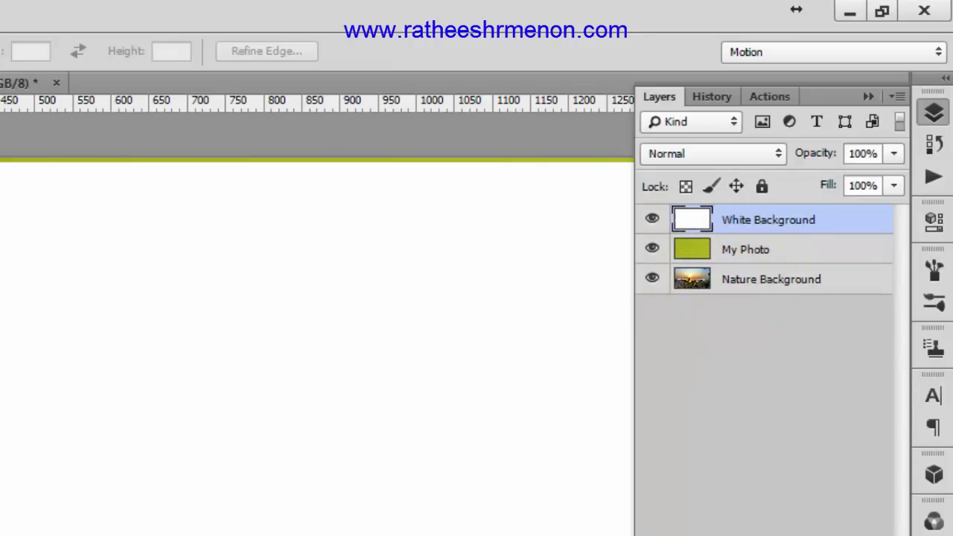
left_click(754, 251)
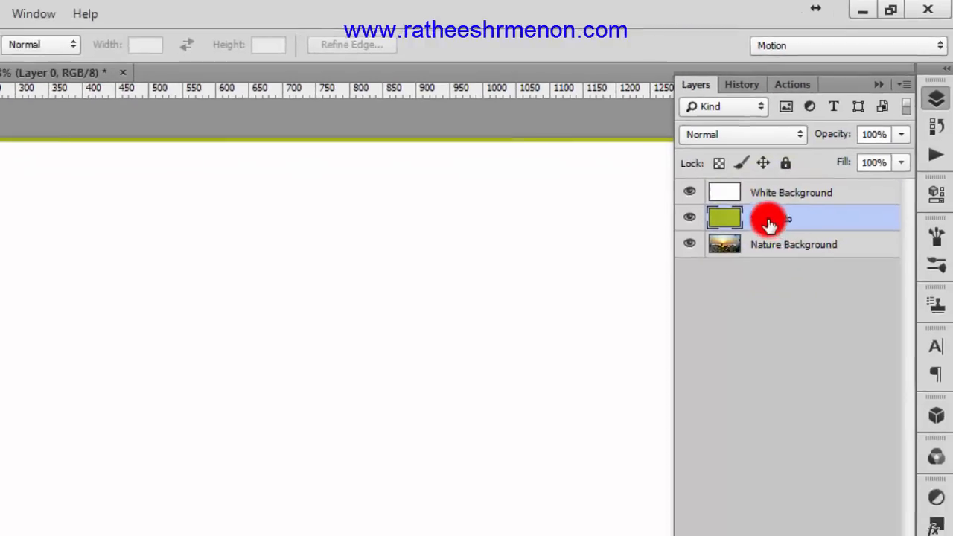
left_click_drag(770, 222, 820, 174)
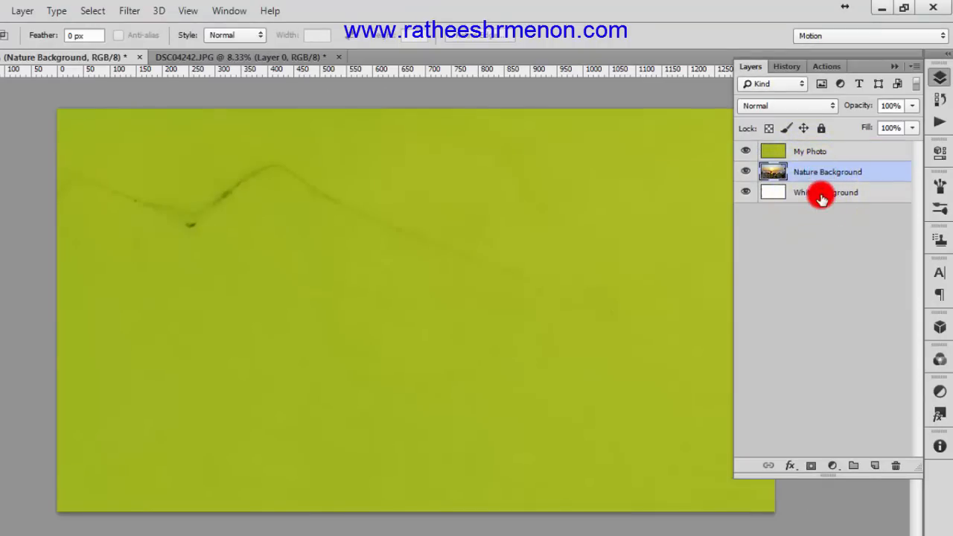
- Select the My Photo layer and show transform controls for it with the Move tool
left_click(817, 155)
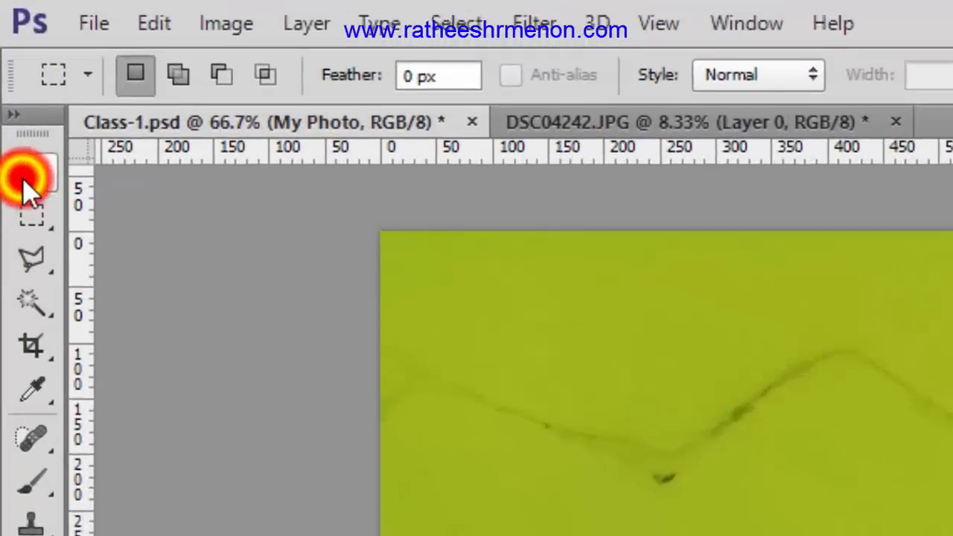
left_click(11, 75)
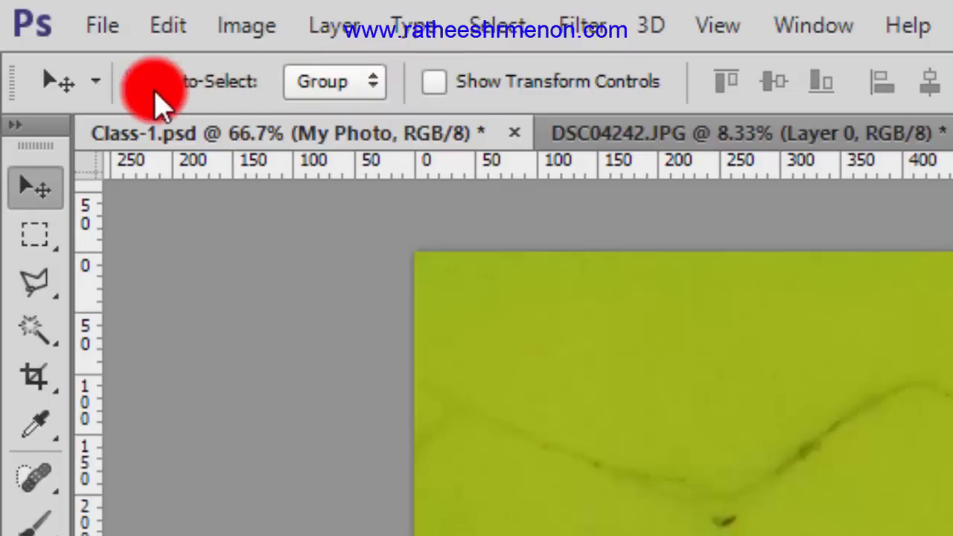
left_click(435, 88)
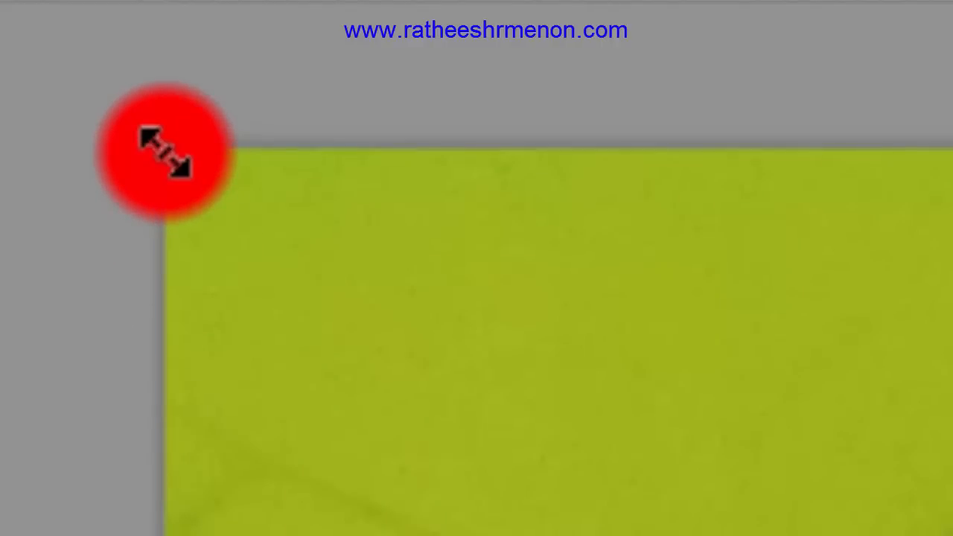
- Scale My Photo down from its upper-left corner to about 69.5%, moving it back toward the canvas's upper-left between the reductions
left_click(165, 151)
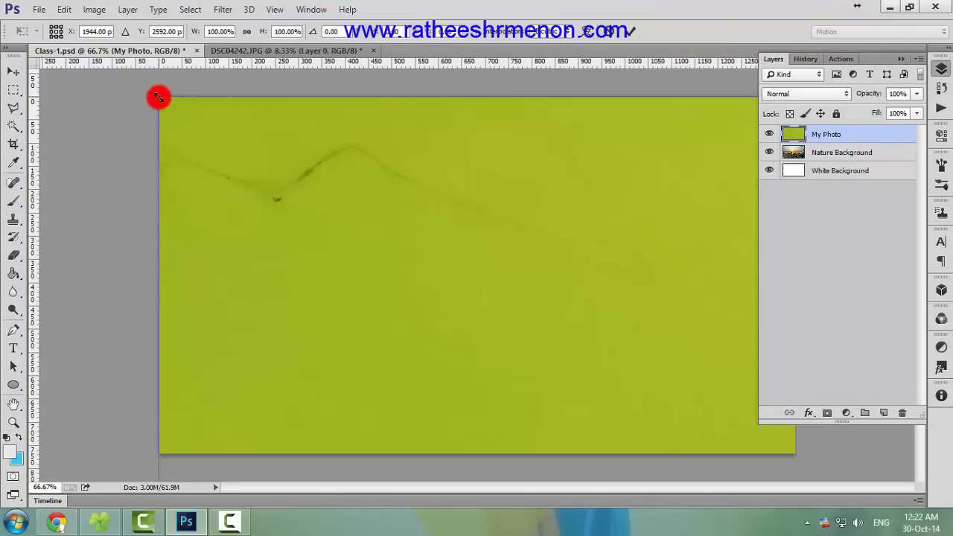
left_click_drag(162, 105, 322, 310)
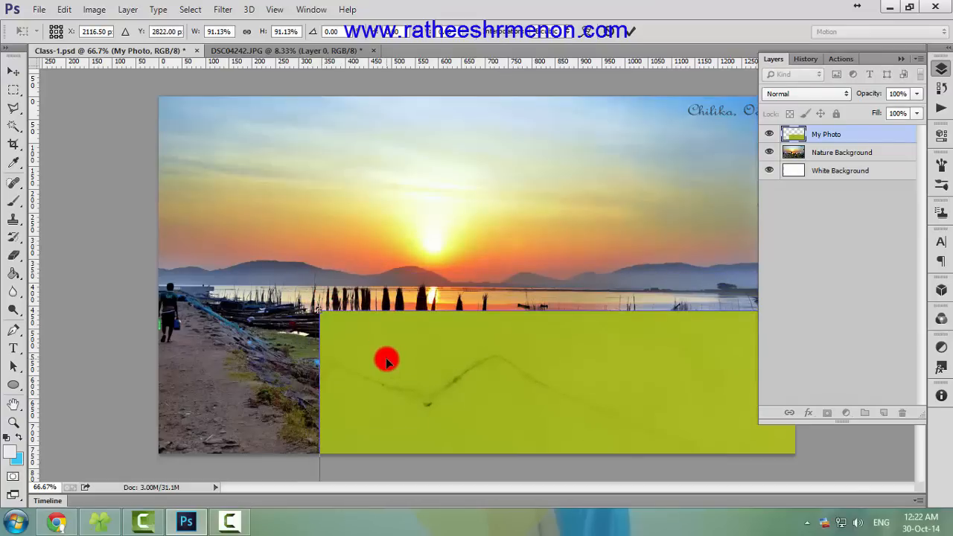
left_click_drag(369, 347, 231, 165)
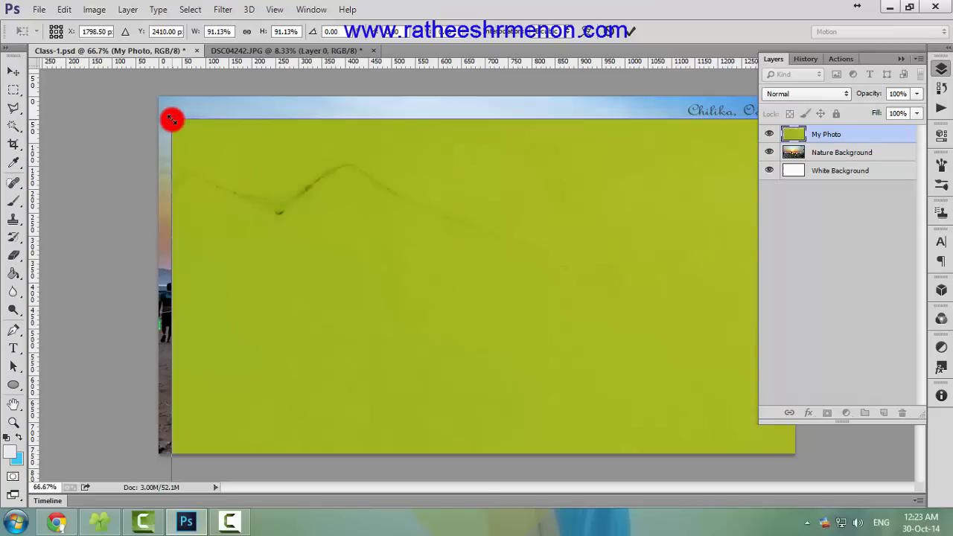
left_click_drag(176, 124, 457, 357)
left_click_drag(445, 429, 258, 139)
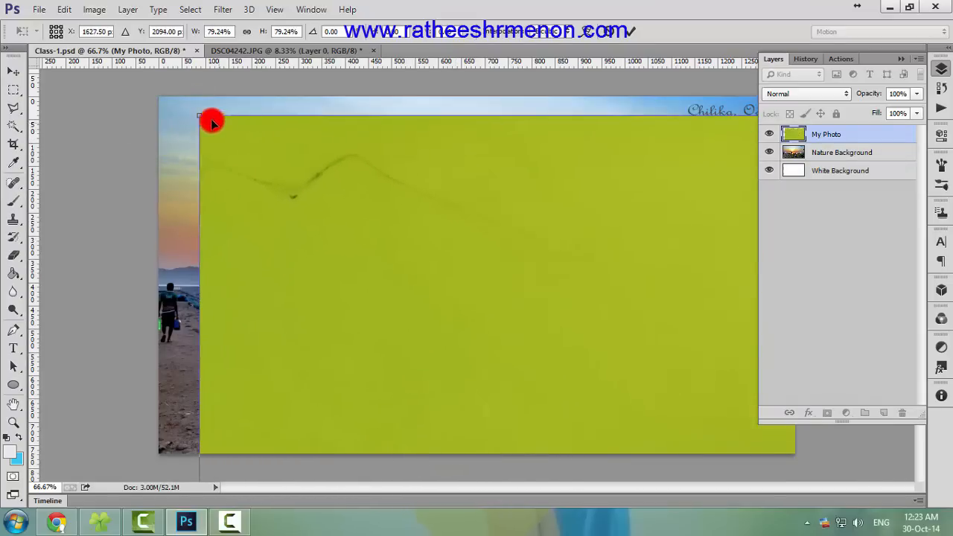
left_click_drag(197, 114, 374, 348)
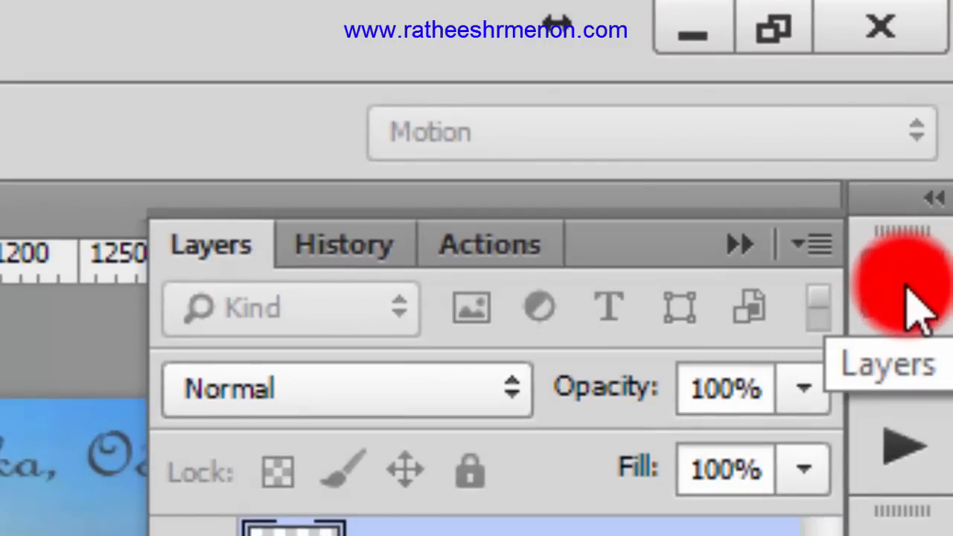
- Collapse the Layers panel to uncover the whole canvas
left_click(922, 302)
left_click(928, 298)
left_click(929, 302)
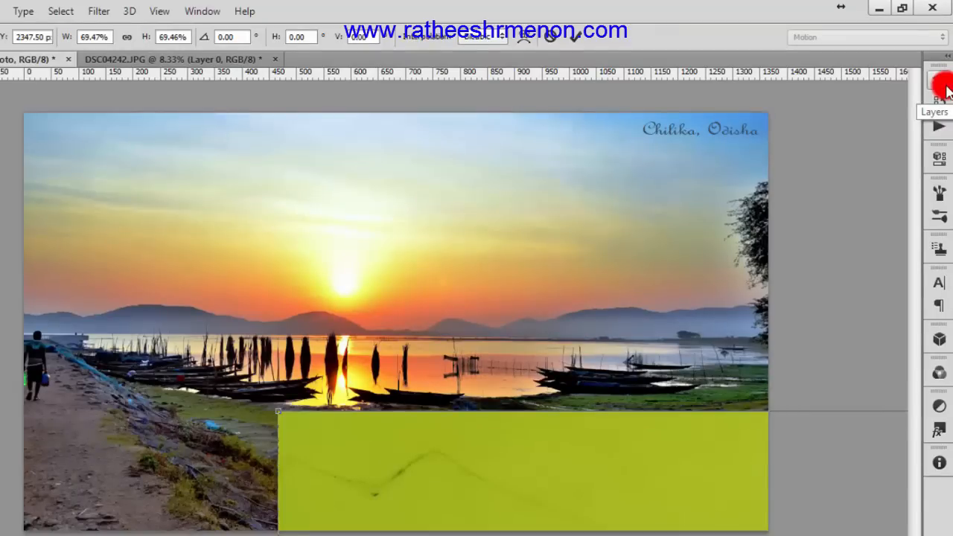
- Move My Photo up over the canvas and scale it down from its upper-left corner to about 41.6%
key("ctrl+minus")
key("ctrl+minus")
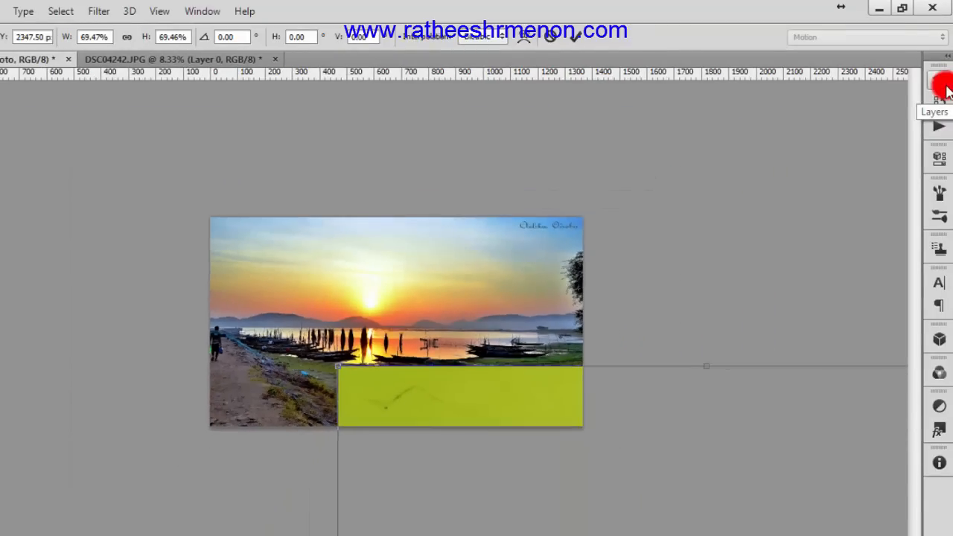
key("ctrl+minus")
left_click_drag(466, 388, 398, 300)
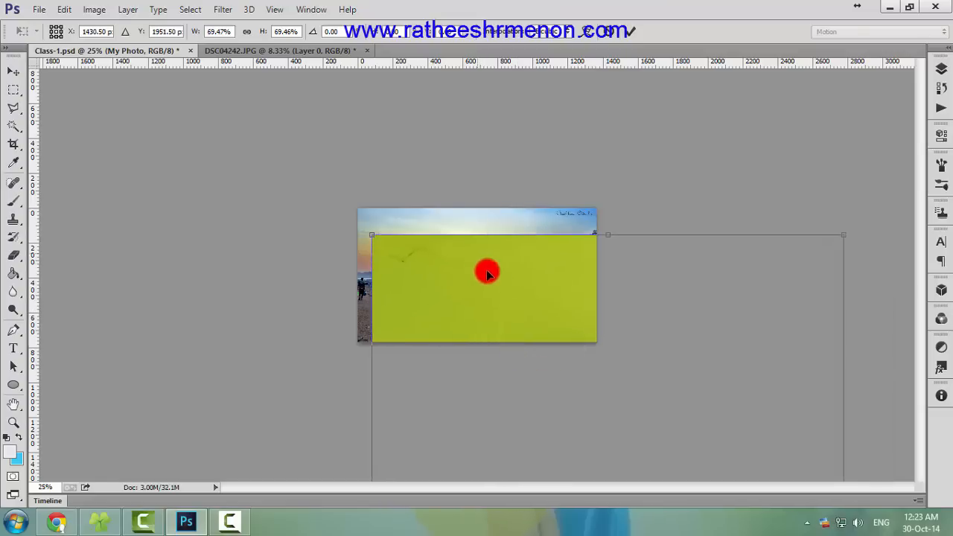
left_click_drag(559, 305, 549, 231)
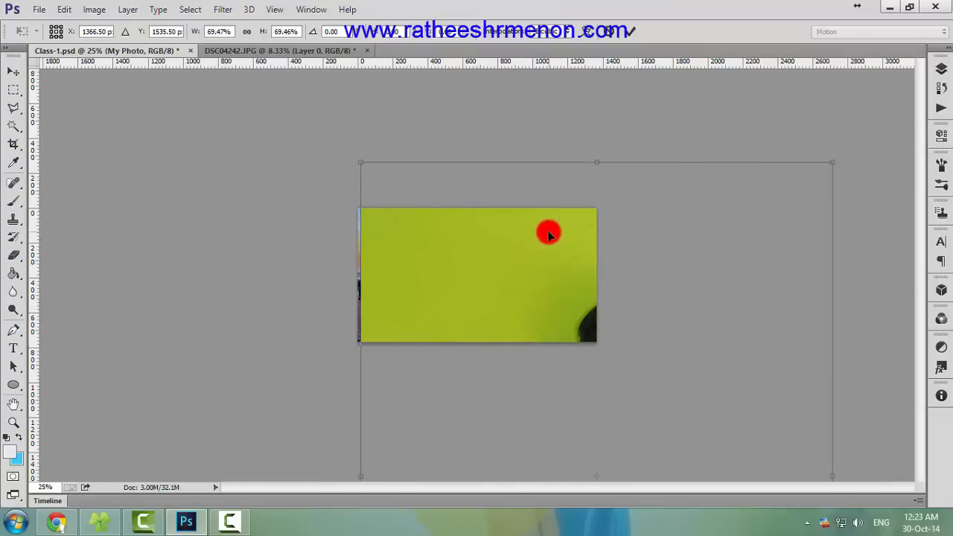
left_click_drag(360, 161, 432, 219)
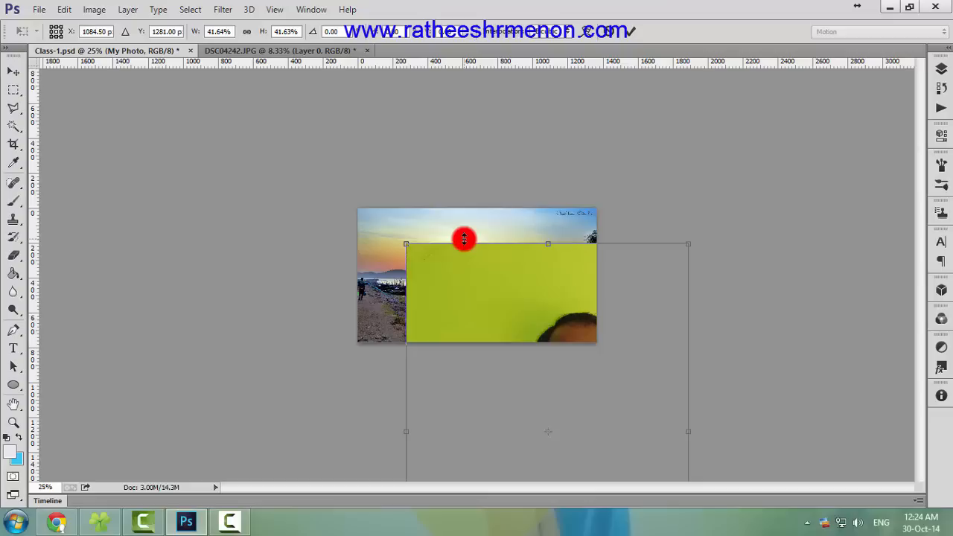
- Scale My Photo down further to about 15.5% and position it against the canvas's left edge, covering the full canvas height
left_click_drag(405, 242, 538, 407)
left_click_drag(623, 442, 401, 217)
left_click_drag(325, 185, 405, 251)
left_click_drag(410, 287, 385, 240)
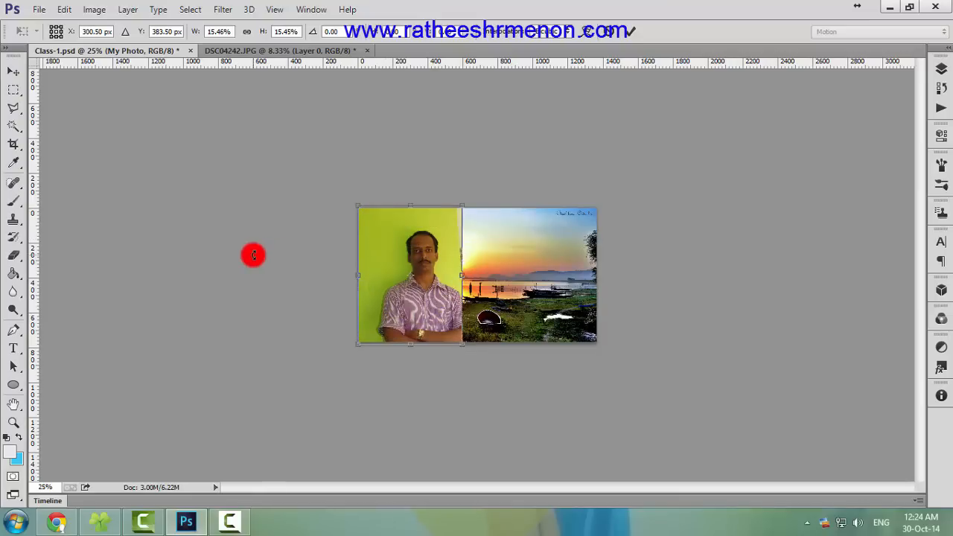
- Apply the transformation and move My Photo across to the canvas's right edge
key("ctrl+1")
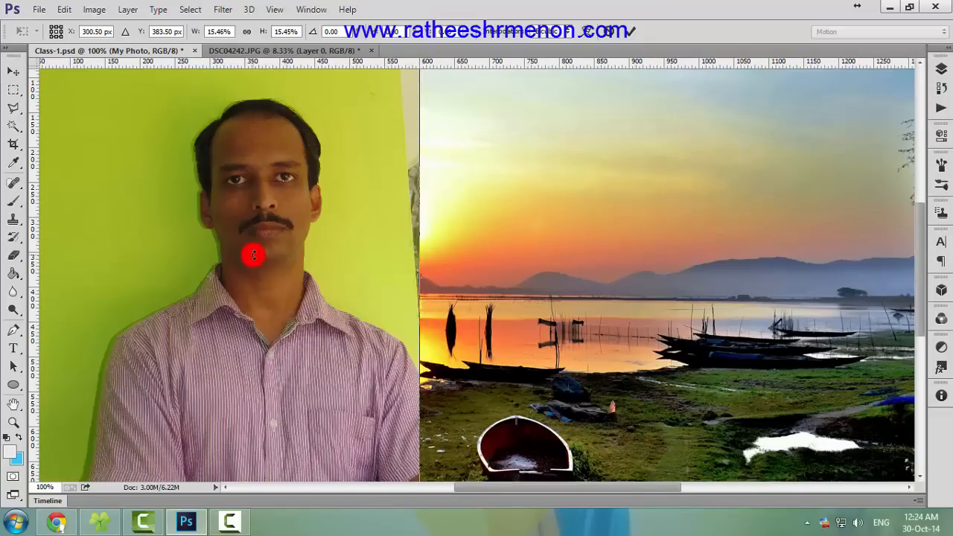
key("ctrl+minus")
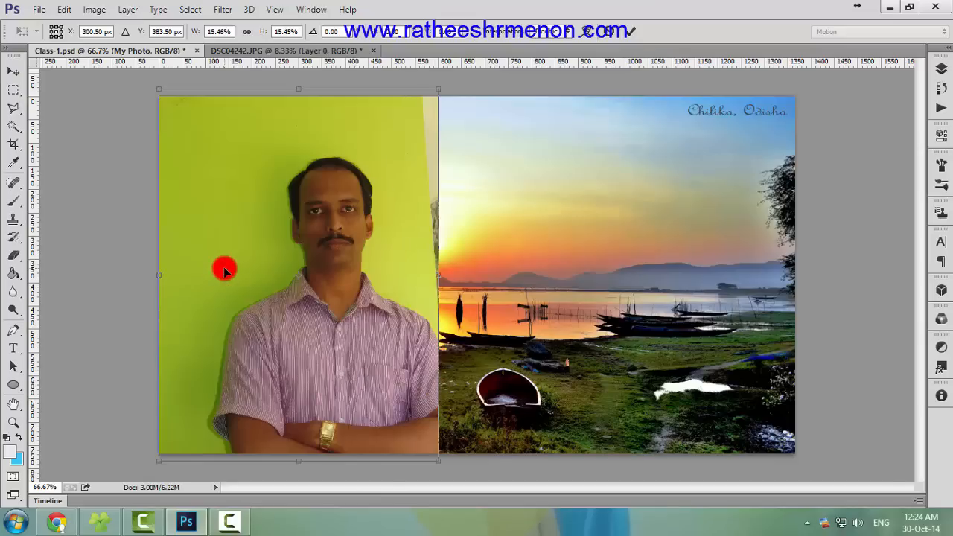
key("v")
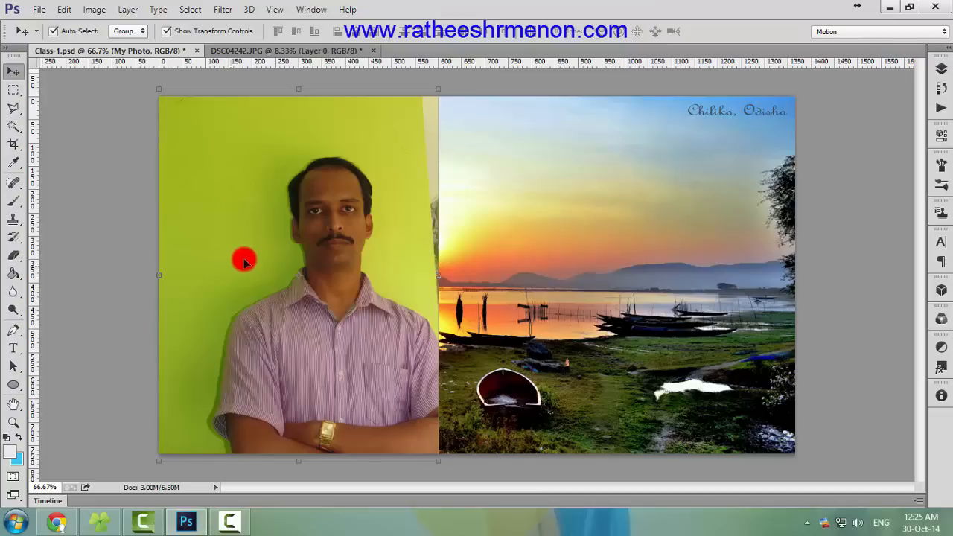
left_click_drag(246, 231, 613, 236)
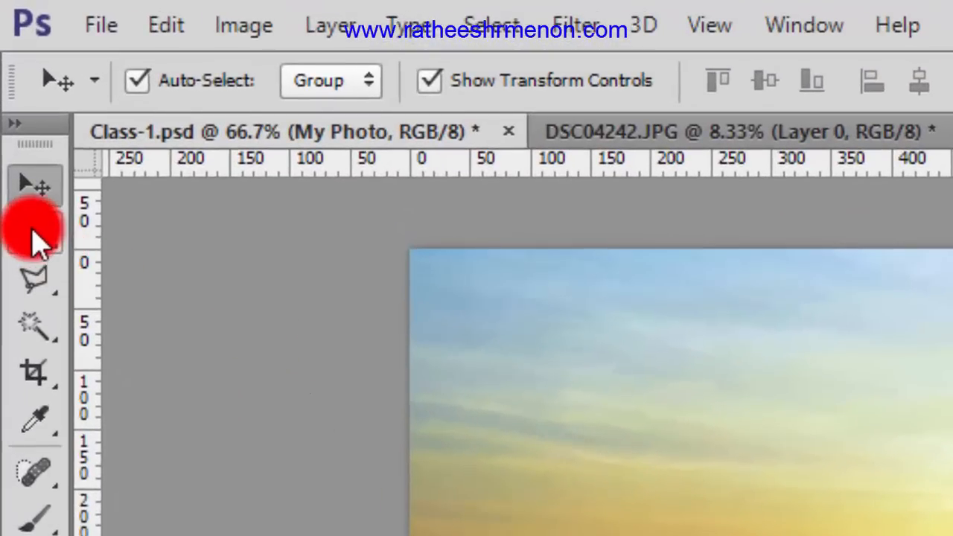
- Draw a rectangular marquee about 75 by 210 px across My Photo's upper-left edge and clear that area from the Nature Background layer
left_click(36, 234)
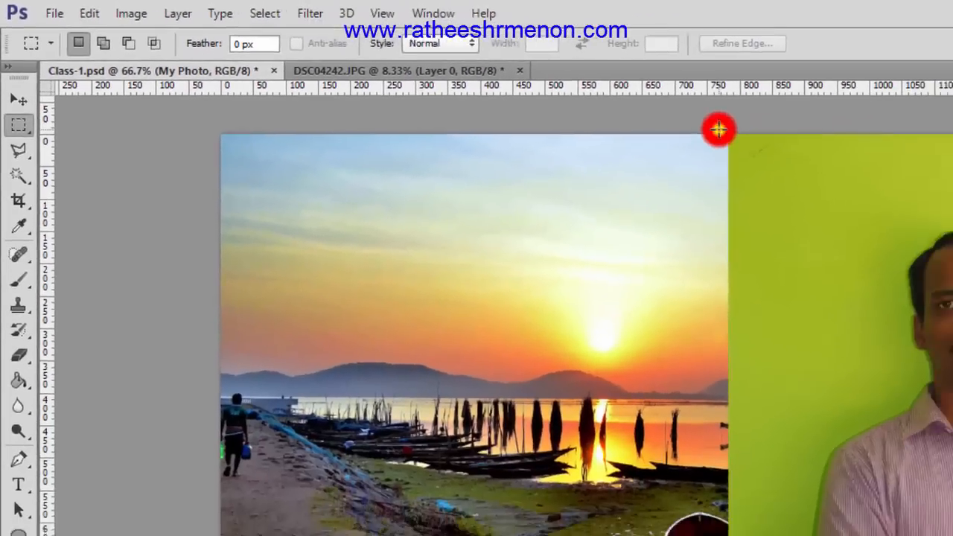
left_click_drag(719, 130, 765, 268)
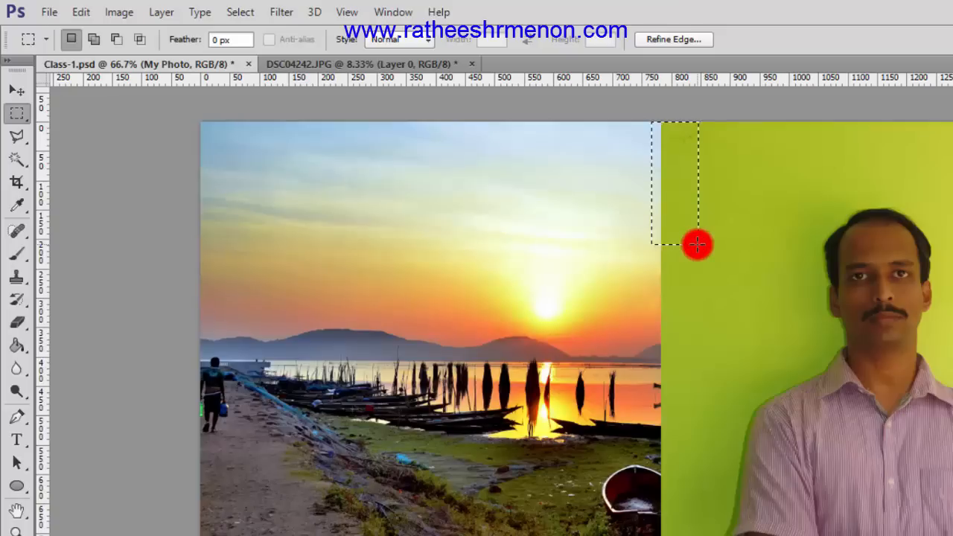
key("Delete")
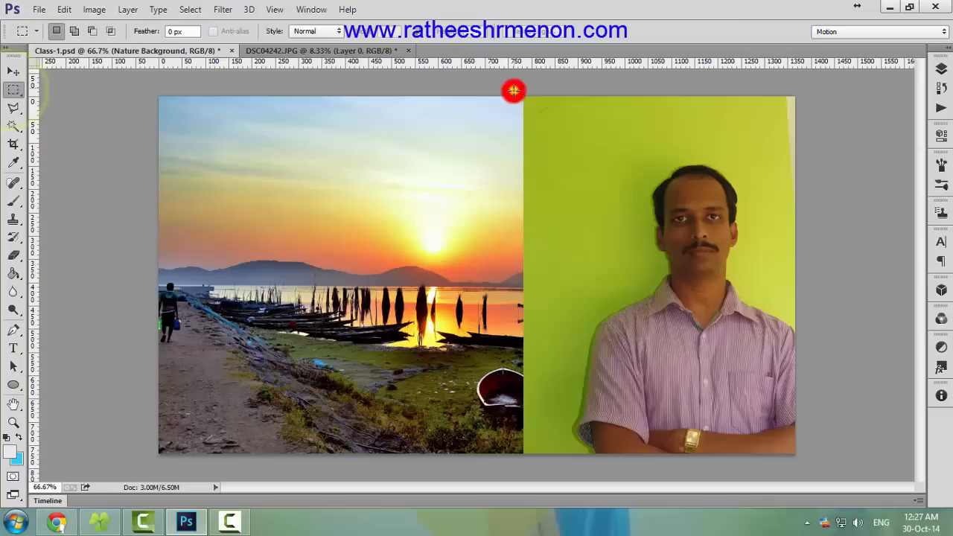
left_click_drag(514, 90, 547, 196)
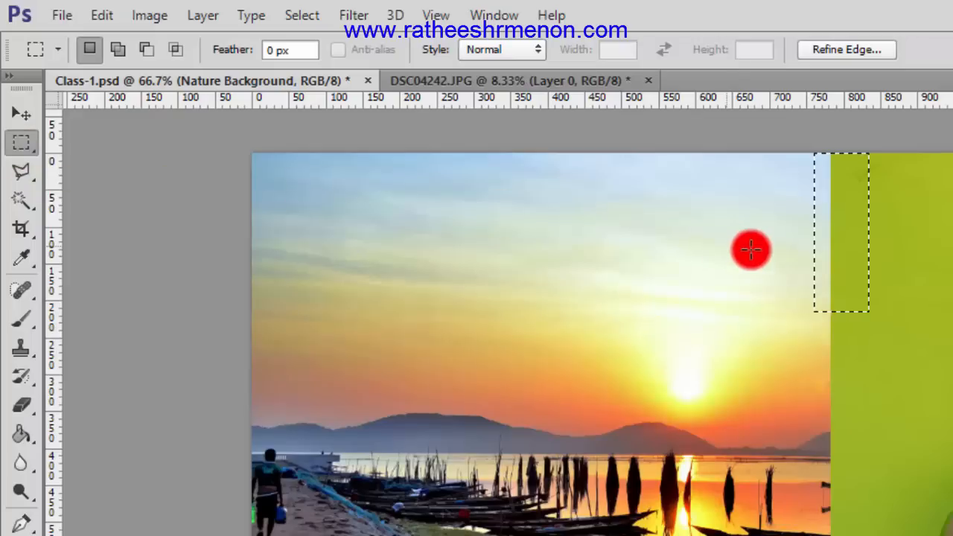
key("Delete")
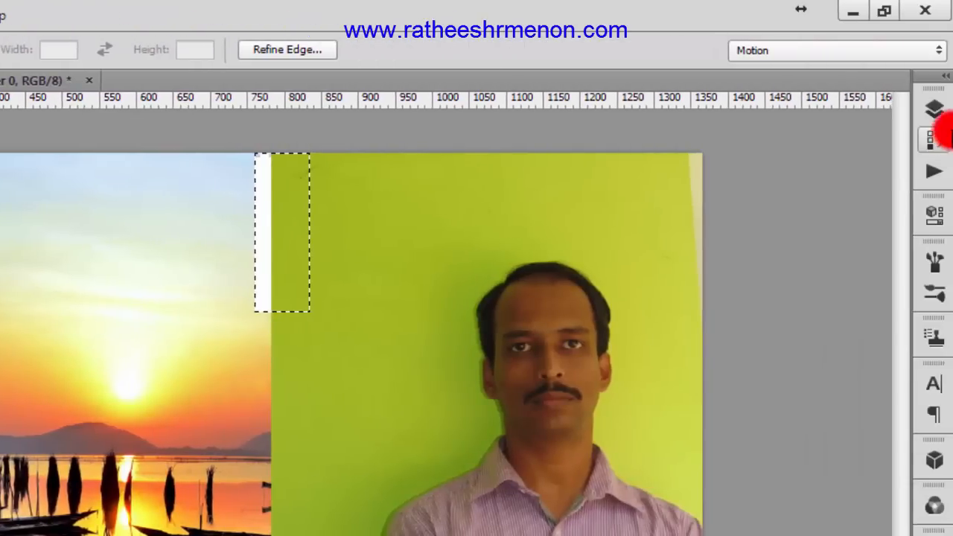
- Select the My Photo layer and clear the same marquee area from it
left_click(935, 108)
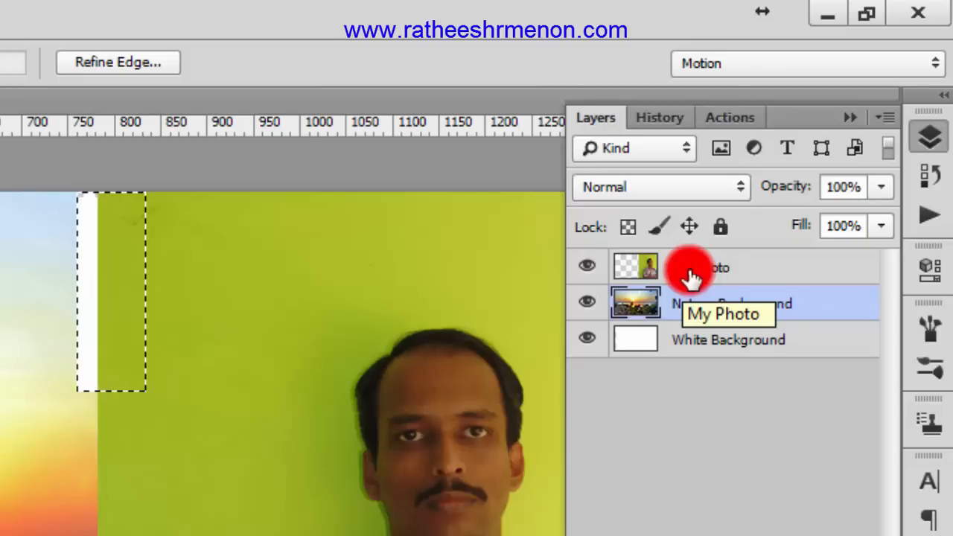
left_click(730, 272)
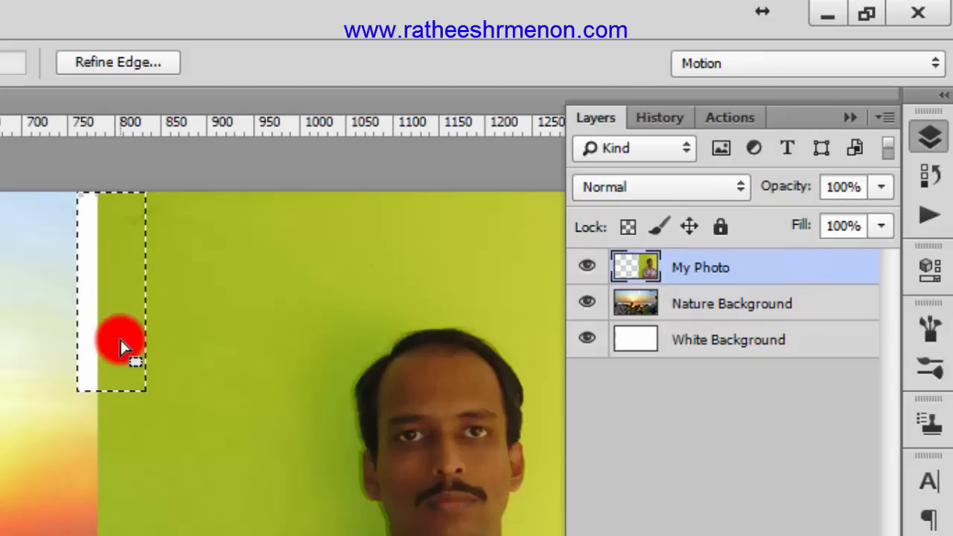
key("ctrl+BackSpace")
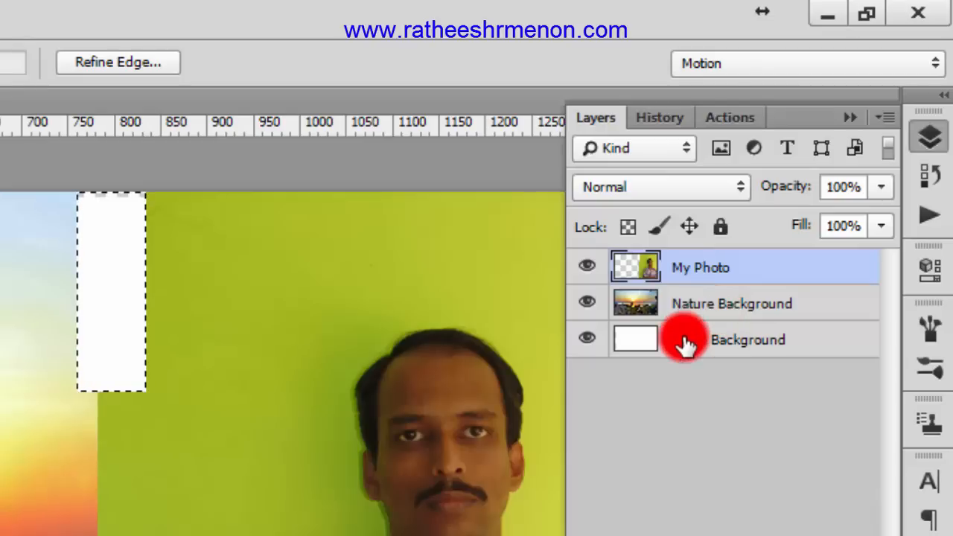
- Step back through the document history to the last Move state, undoing both clears and the rectangular marquee
left_click(647, 121)
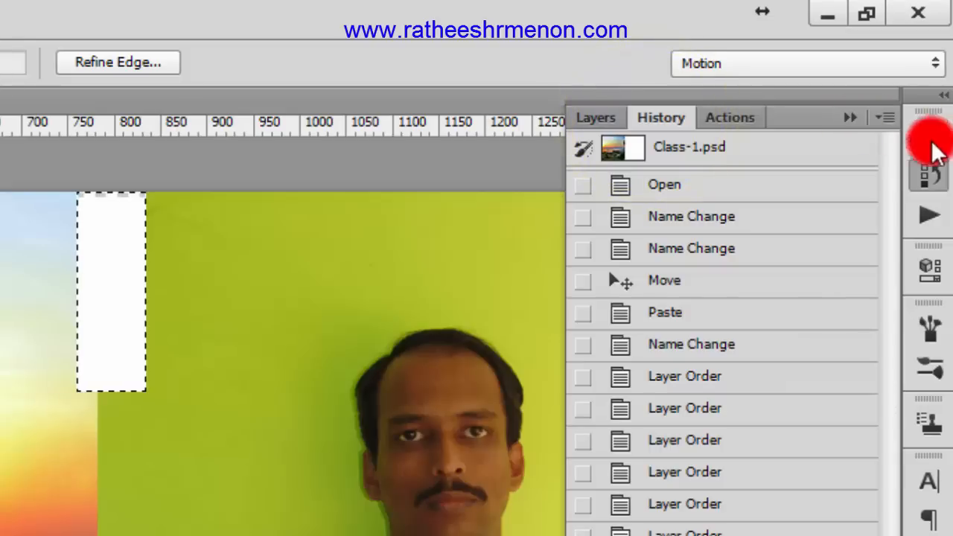
left_click(930, 176)
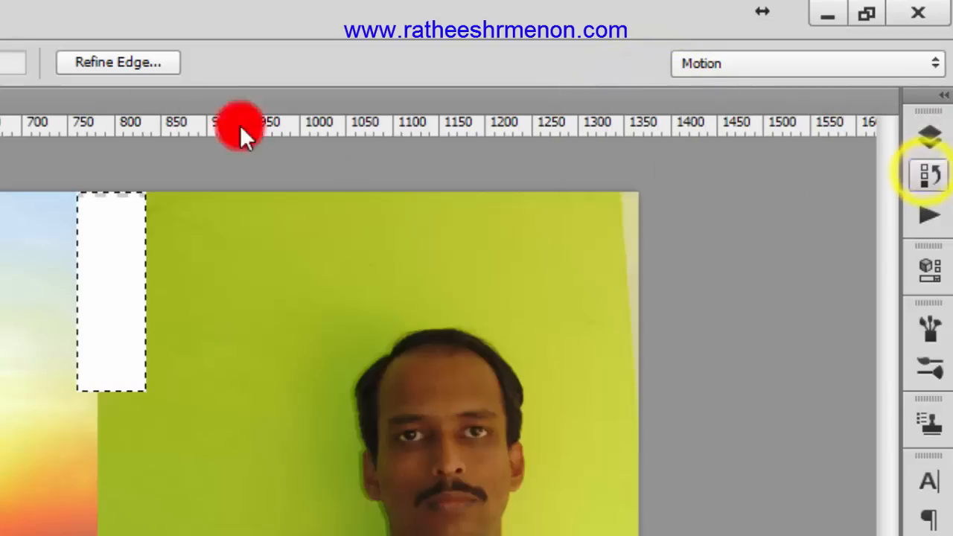
left_click(935, 182)
left_click(936, 186)
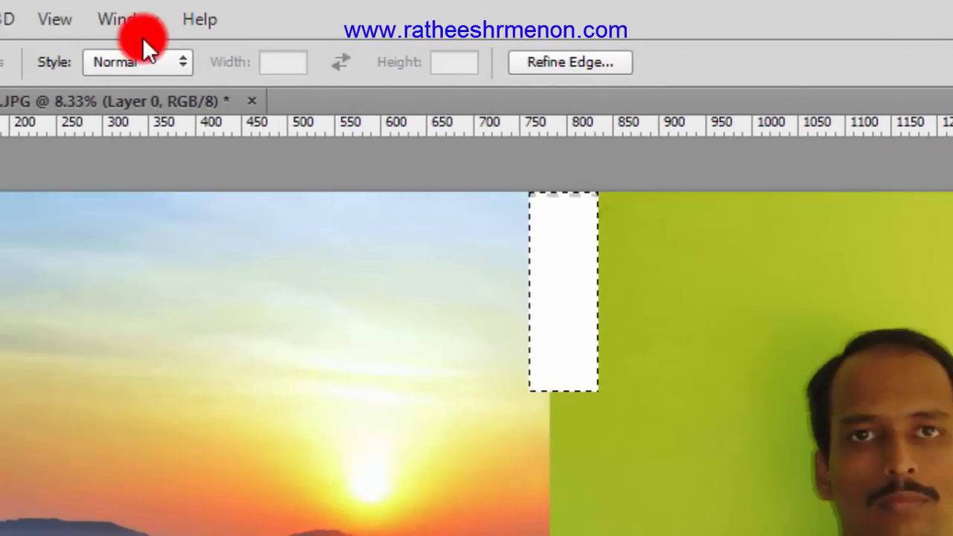
left_click(123, 18)
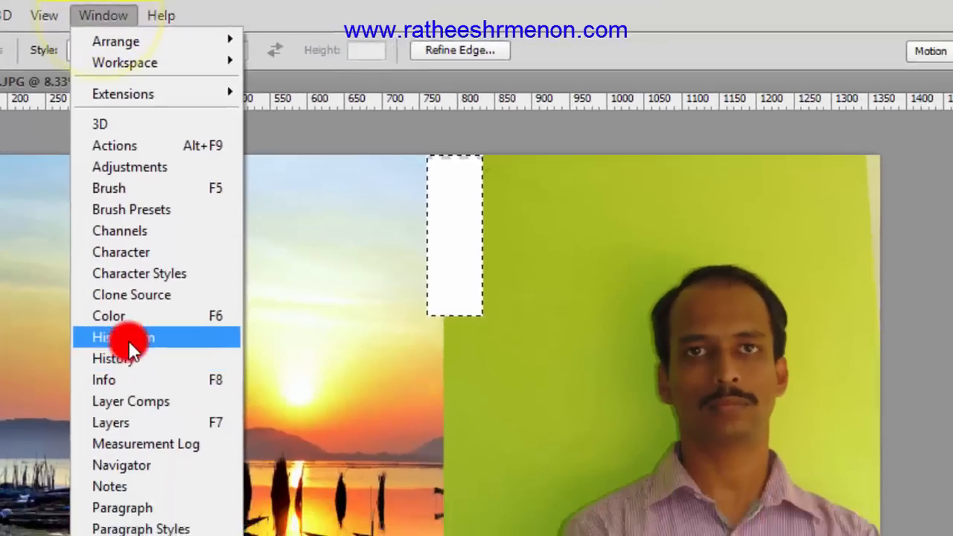
left_click(158, 442)
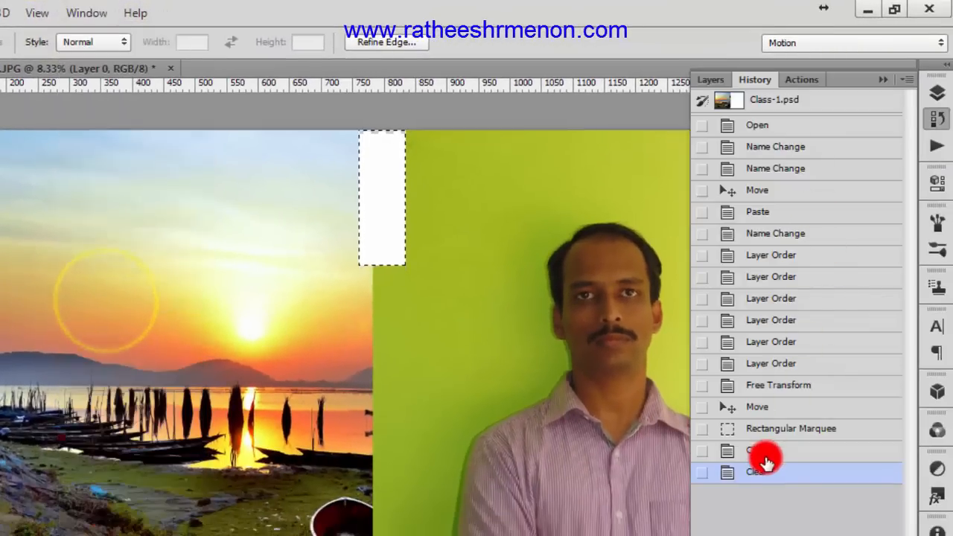
left_click(767, 451)
left_click(769, 430)
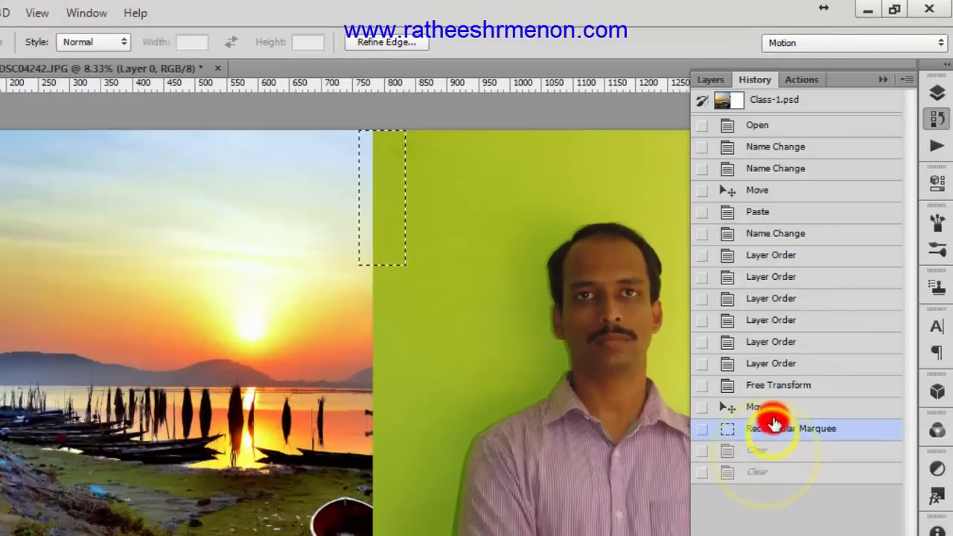
left_click(771, 407)
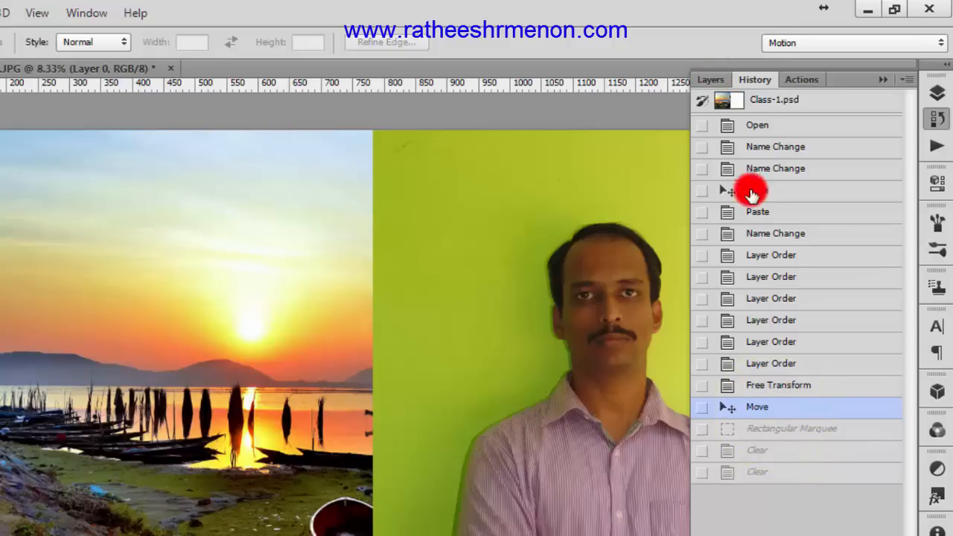
- Clear a rectangular area about 250 by 435 px from the upper-left part of the My Photo layer and deselect it
left_click(709, 82)
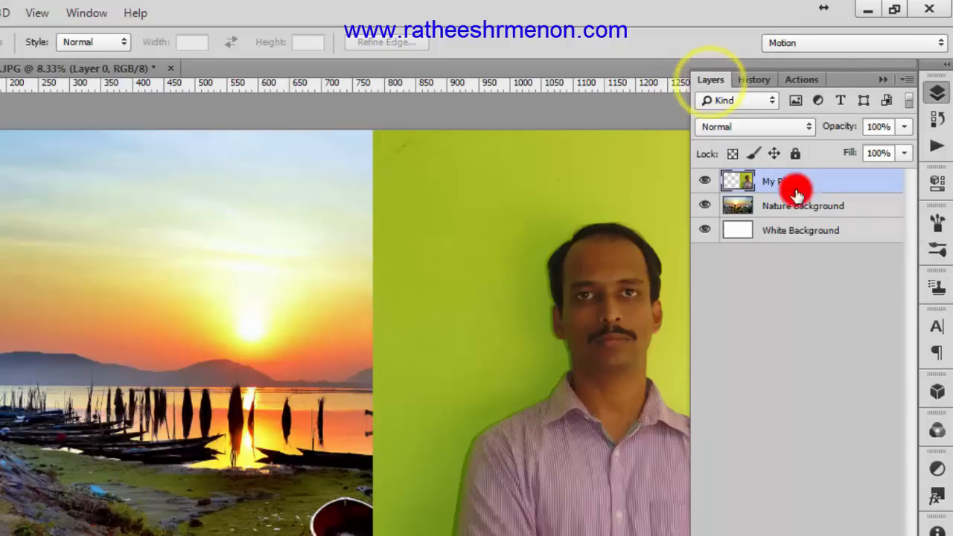
left_click(942, 91)
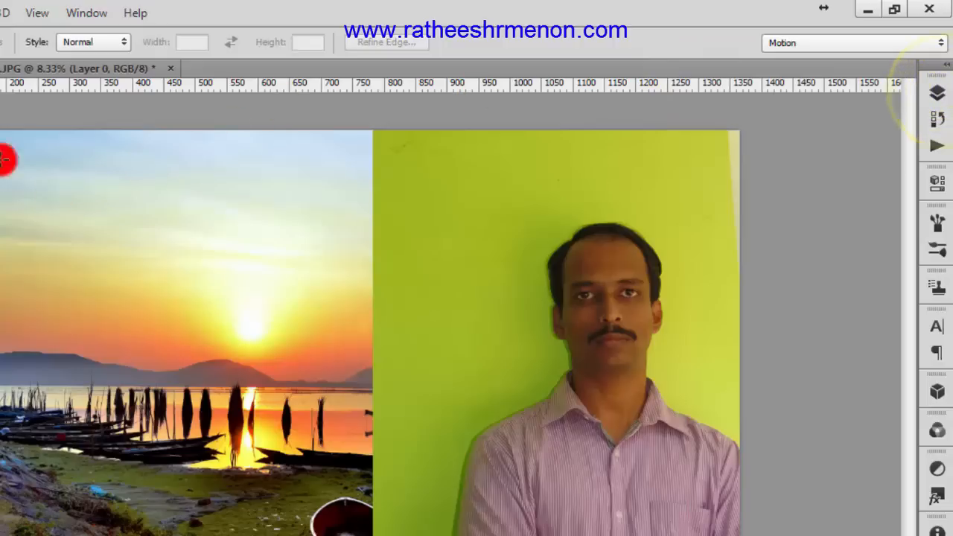
left_click_drag(367, 133, 520, 403)
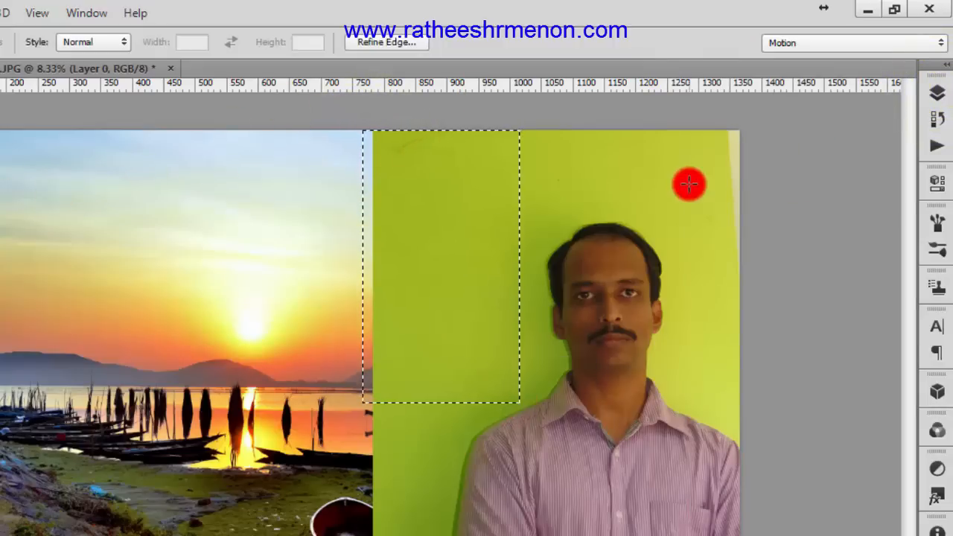
key("Delete")
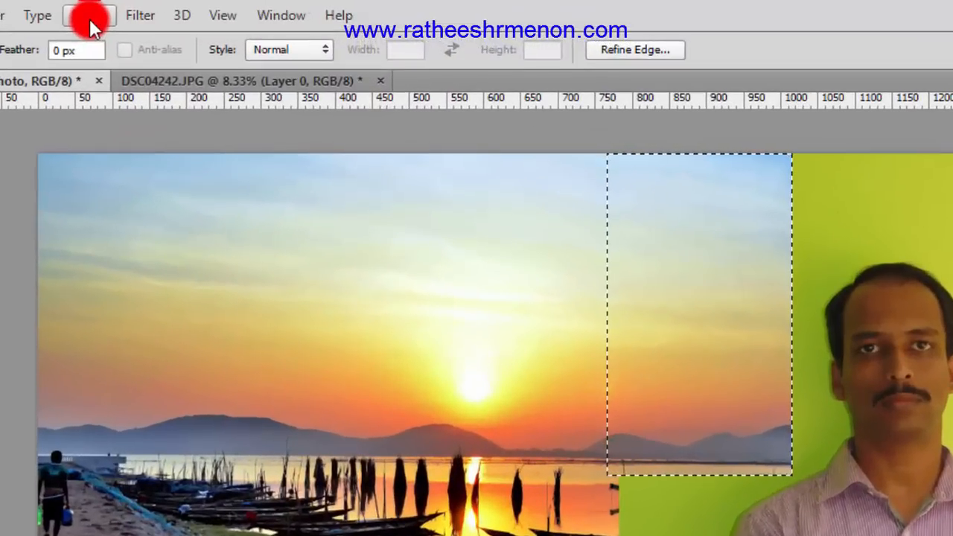
left_click(90, 19)
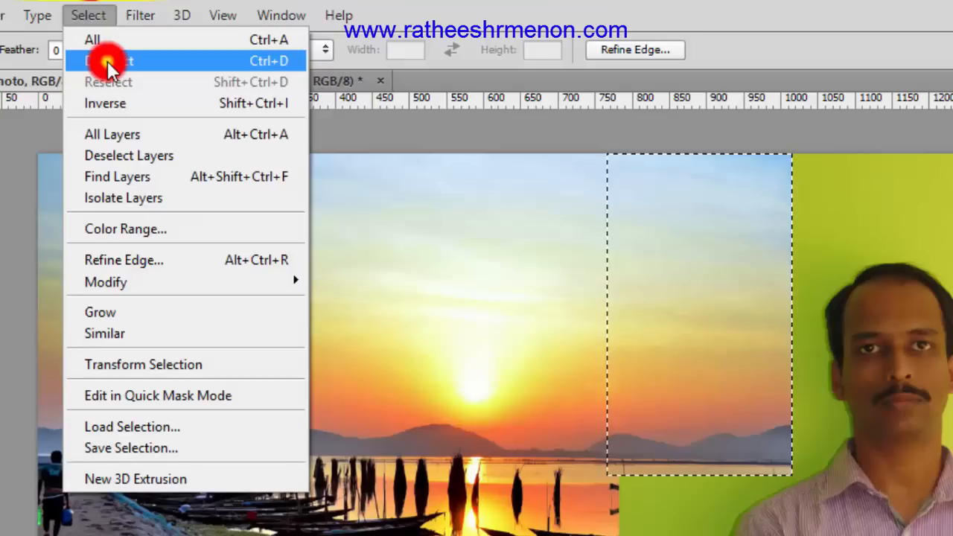
left_click(107, 60)
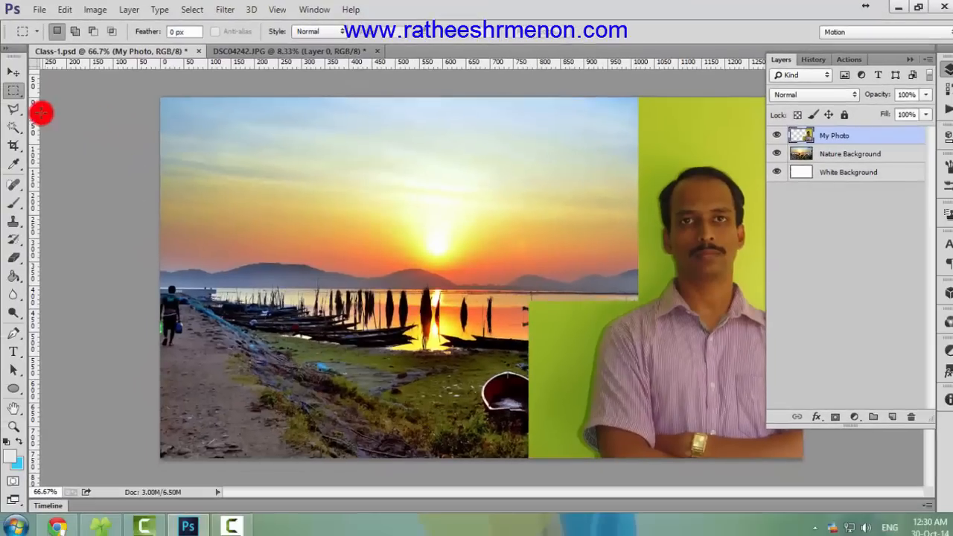
- Activate the Elliptical Marquee Tool from the group of marquee tools
left_click_drag(16, 92, 77, 108)
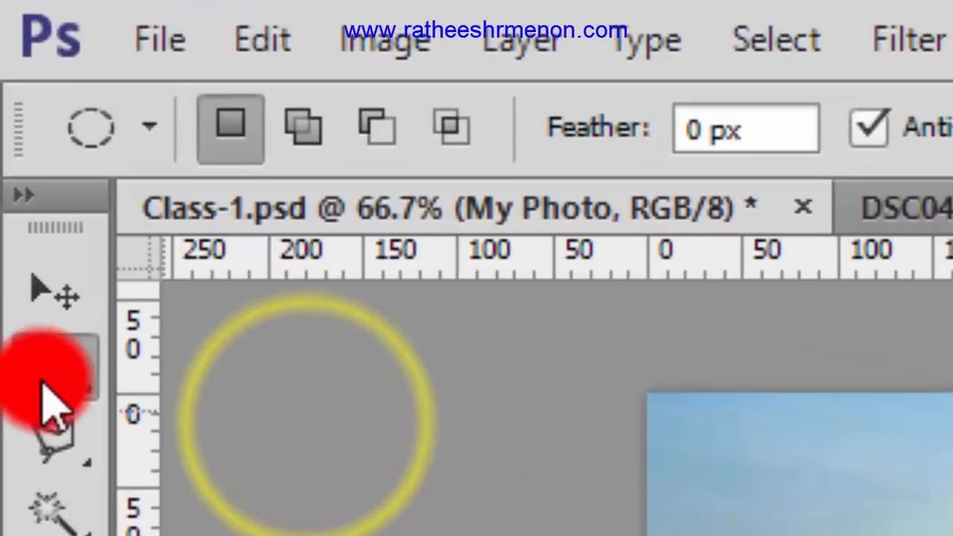
left_click_drag(34, 377, 68, 385)
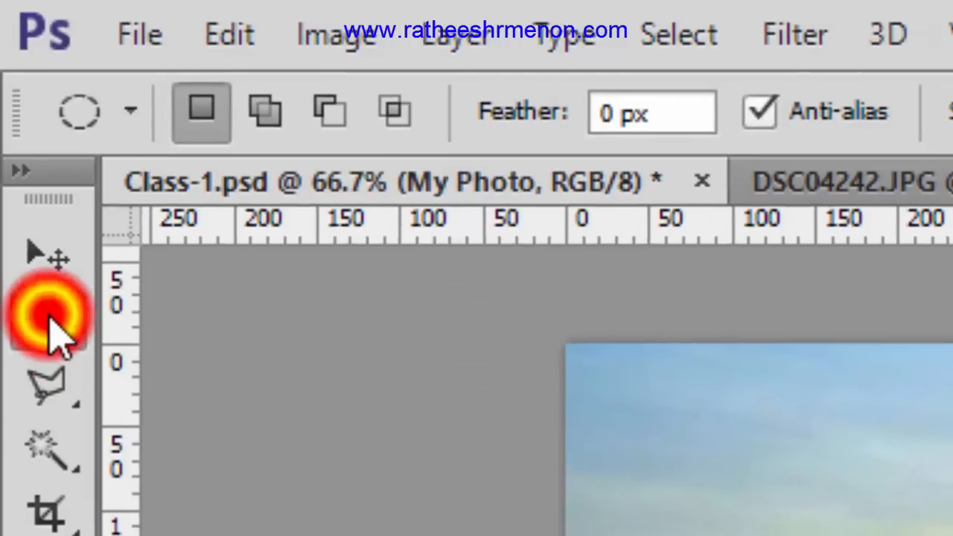
mouse_move(51, 319)
left_mouse_down()
mouse_move(128, 326)
mouse_move(79, 327)
mouse_move(75, 365)
left_mouse_up()
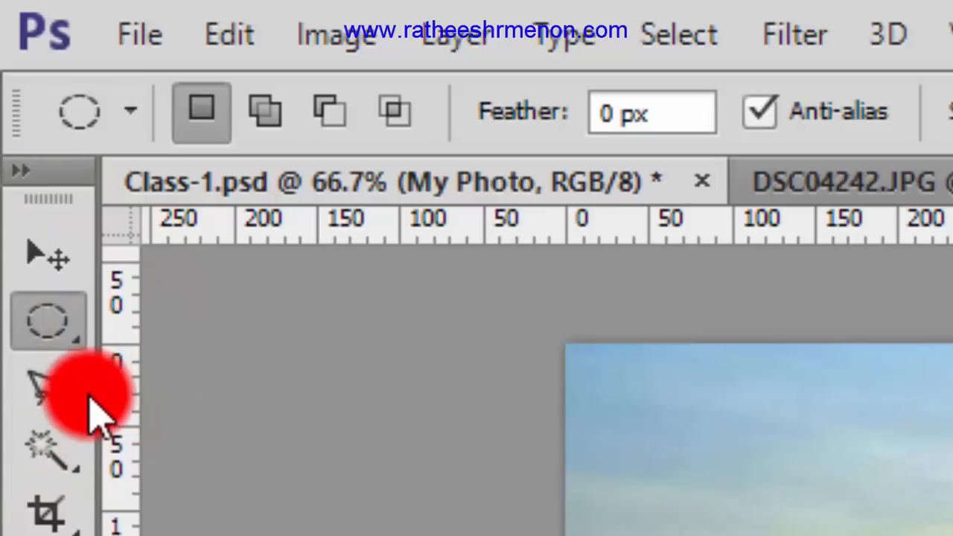
mouse_move(89, 421)
left_mouse_down()
mouse_move(89, 351)
mouse_move(64, 344)
mouse_move(73, 265)
mouse_move(56, 337)
mouse_move(78, 357)
mouse_move(74, 330)
mouse_move(241, 340)
mouse_move(242, 439)
mouse_move(240, 312)
mouse_move(242, 356)
mouse_move(250, 366)
mouse_move(279, 365)
left_mouse_up()
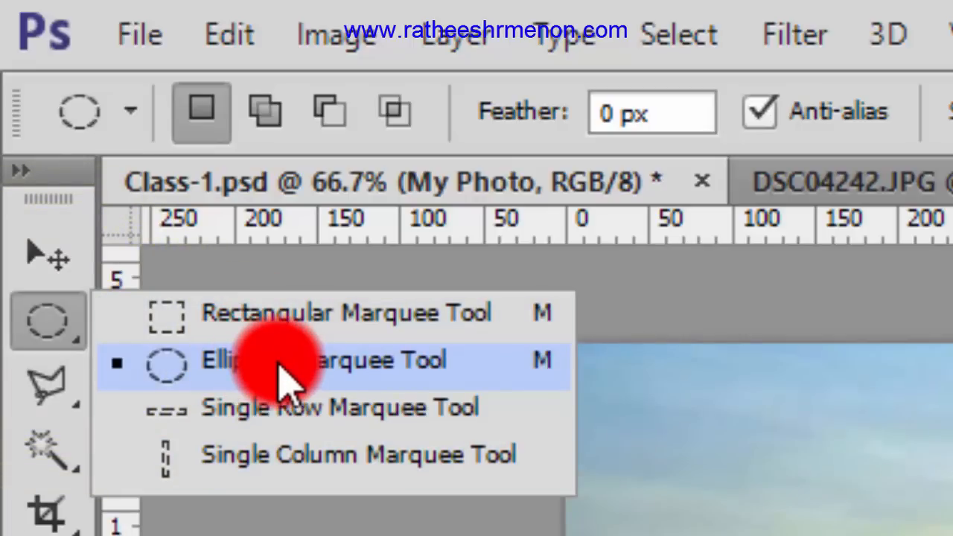
left_click(279, 365)
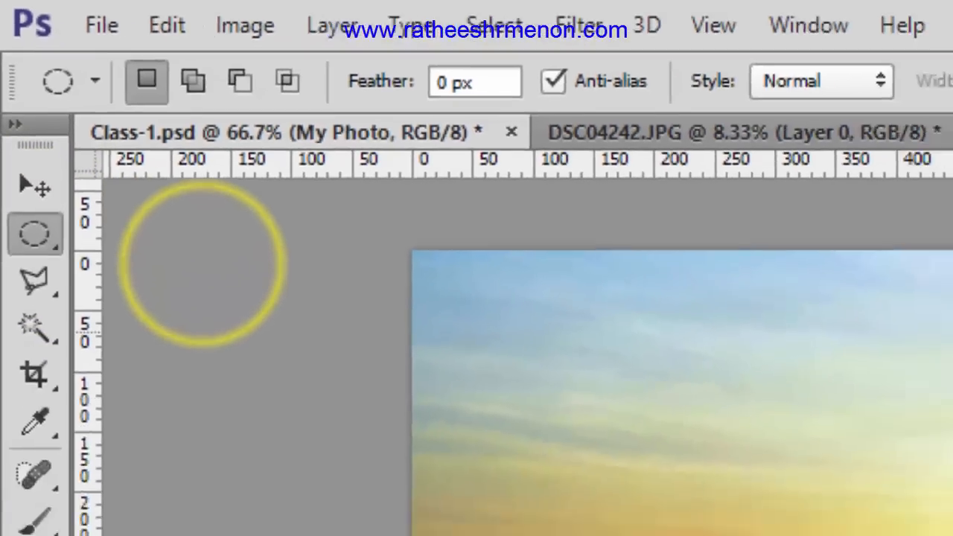
- Clear an elliptical area about 330 by 150 px from the green backdrop above the head on the My Photo layer and deselect it
left_click_drag(777, 114, 862, 181)
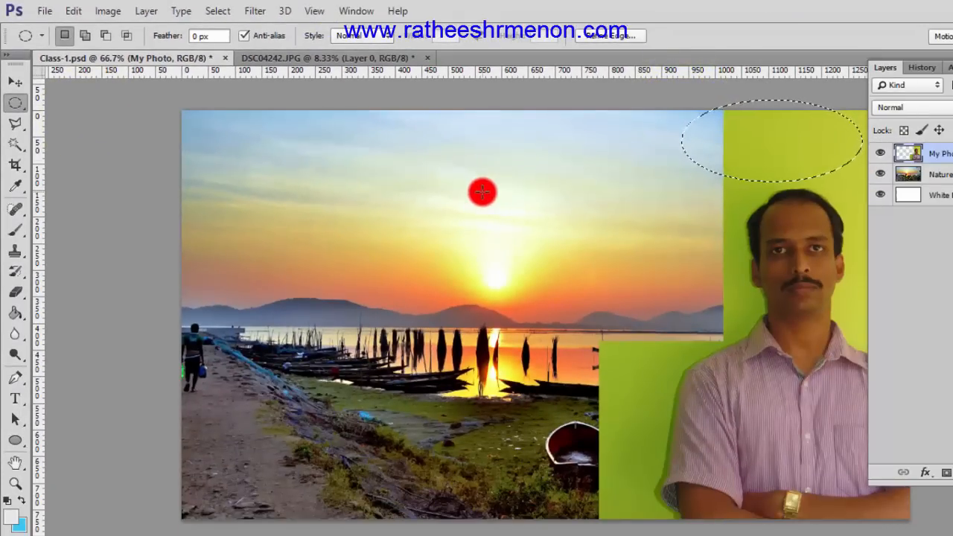
key("Delete")
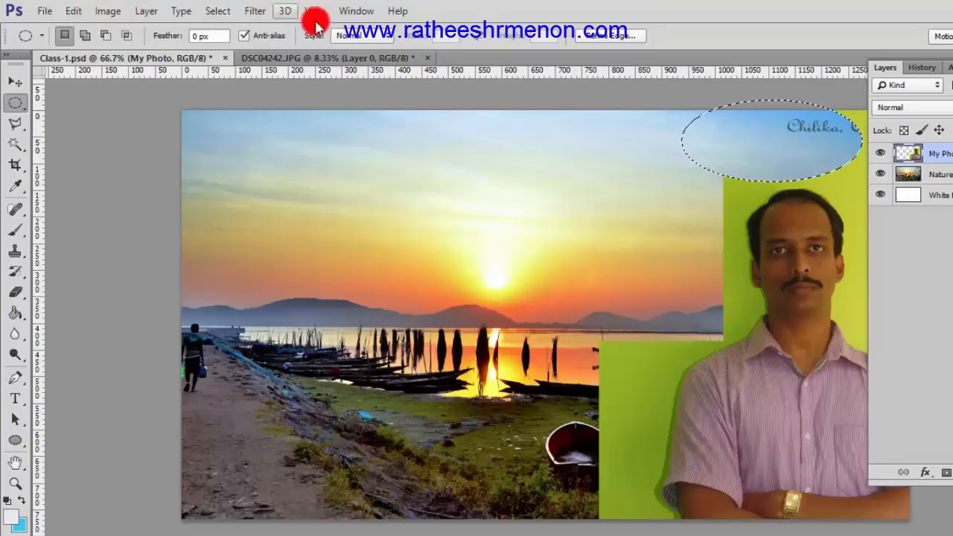
left_click(216, 11)
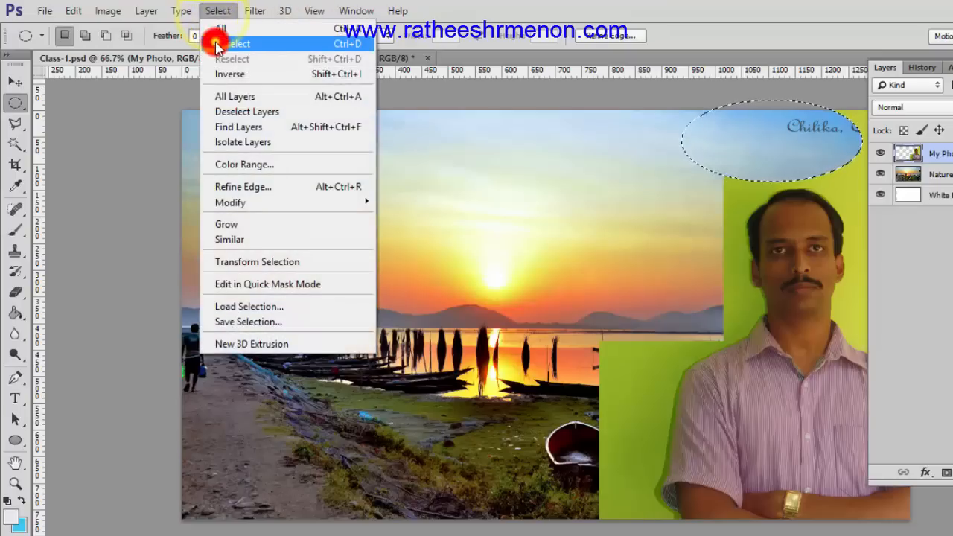
left_click(217, 44)
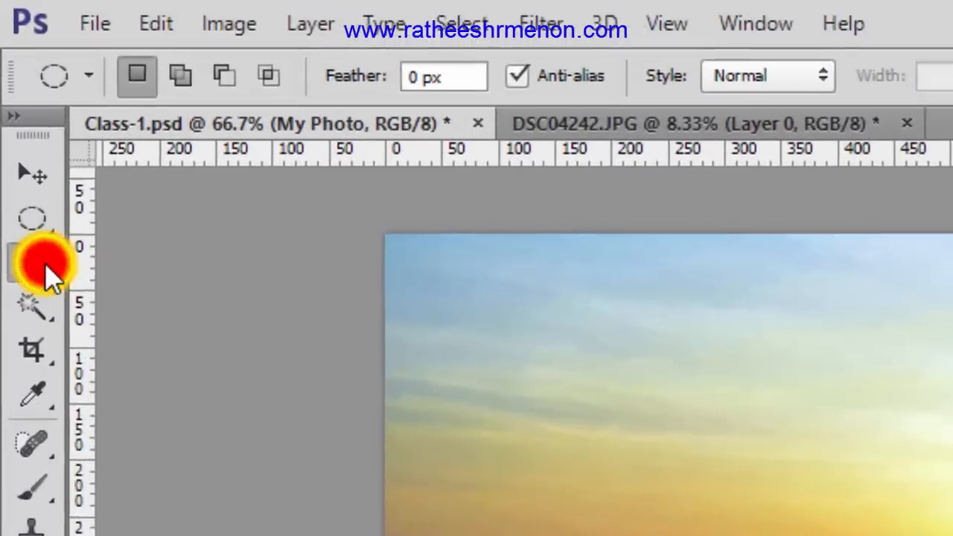
- On the My Photo layer, start a Polygonal Lasso outline below the canvas's bottom edge and trace it up the sleeve to the shoulder
left_click(21, 127)
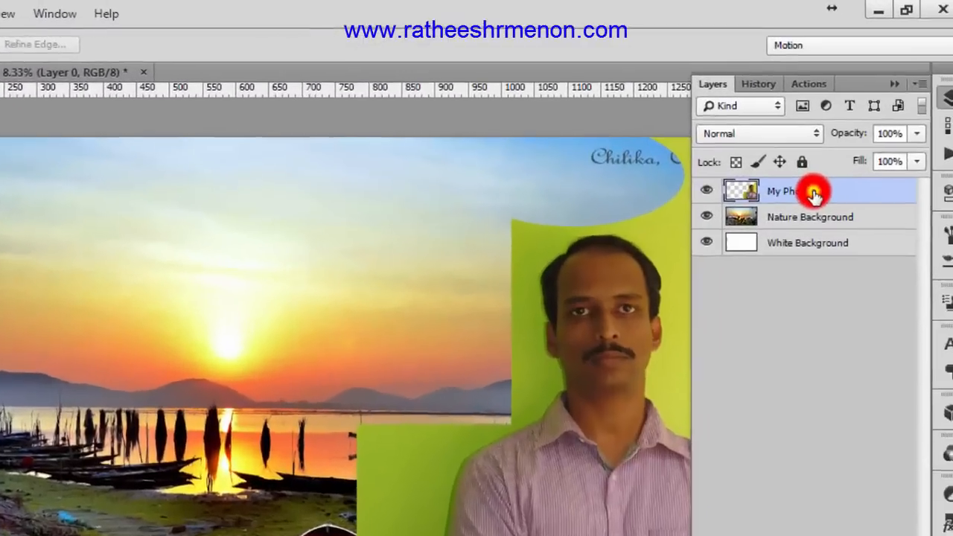
left_click(812, 192)
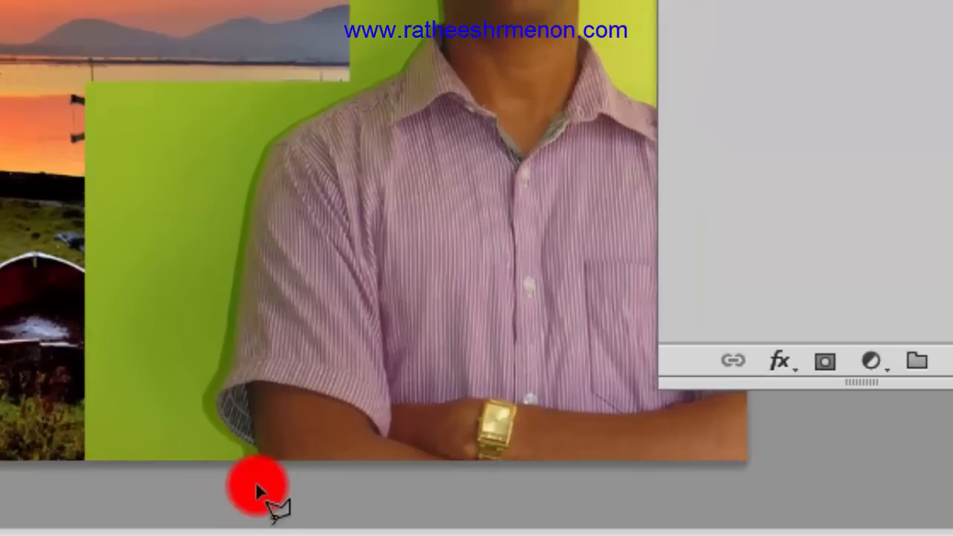
left_click(257, 479)
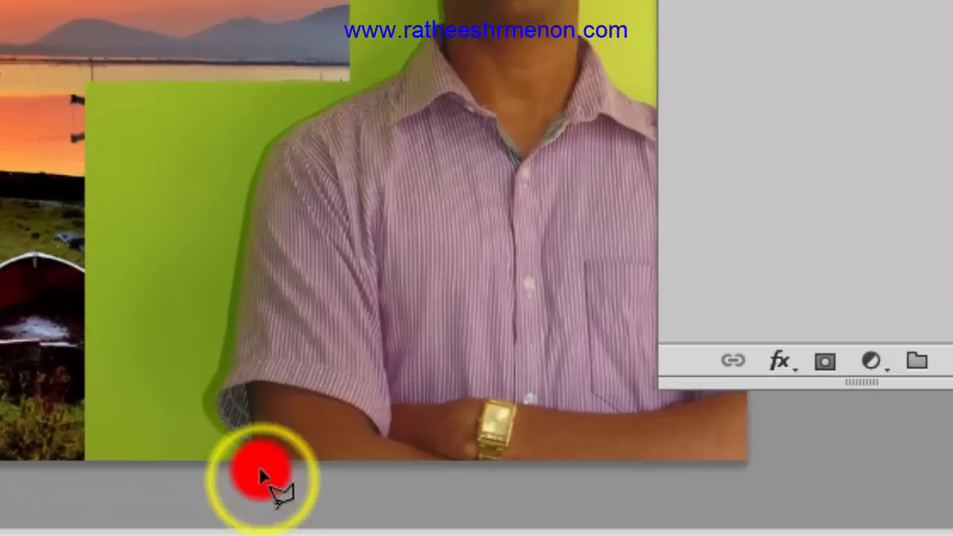
left_click(256, 454)
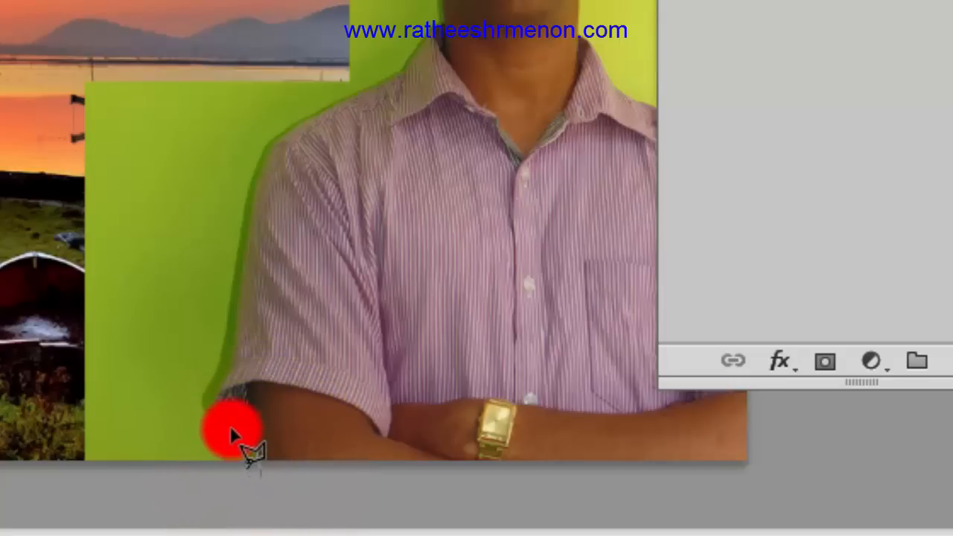
left_click(219, 416)
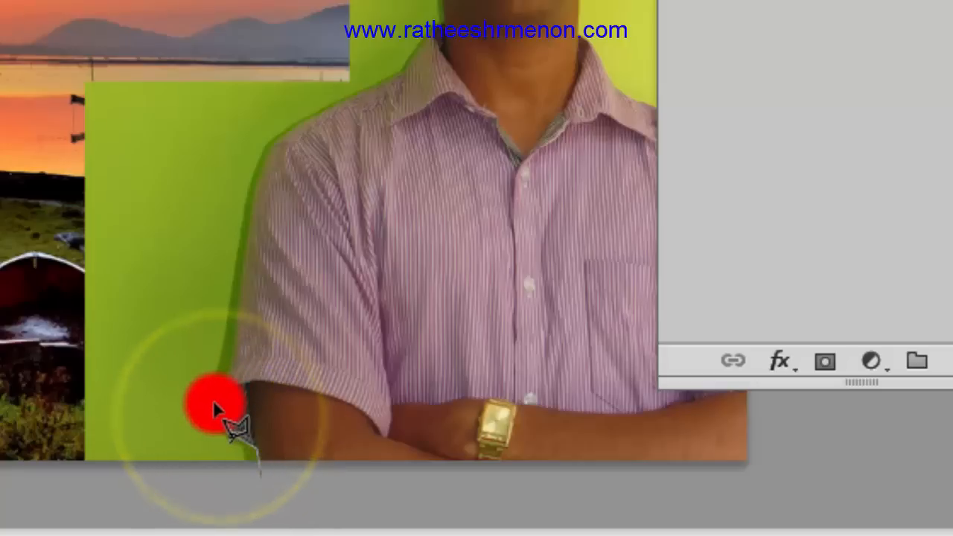
left_click(214, 389)
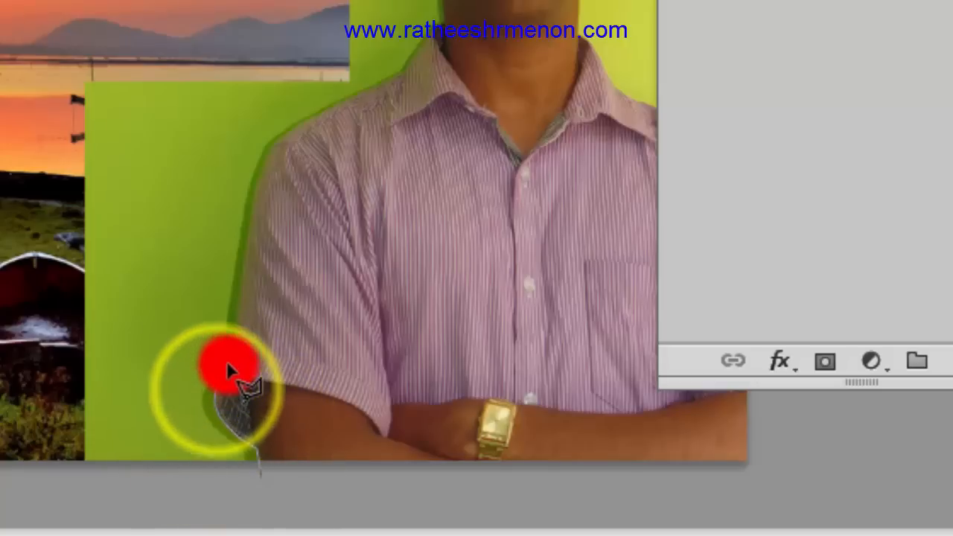
left_click(229, 349)
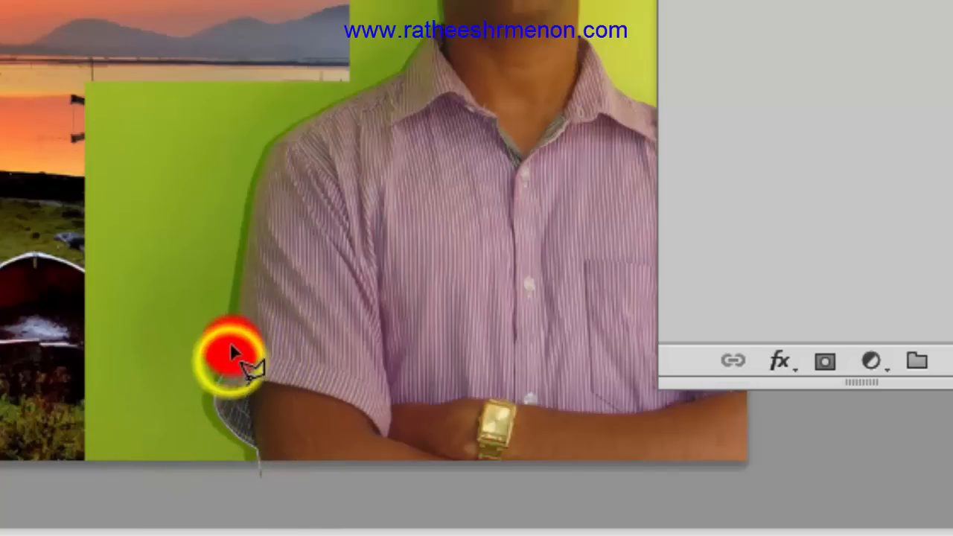
left_click(233, 328)
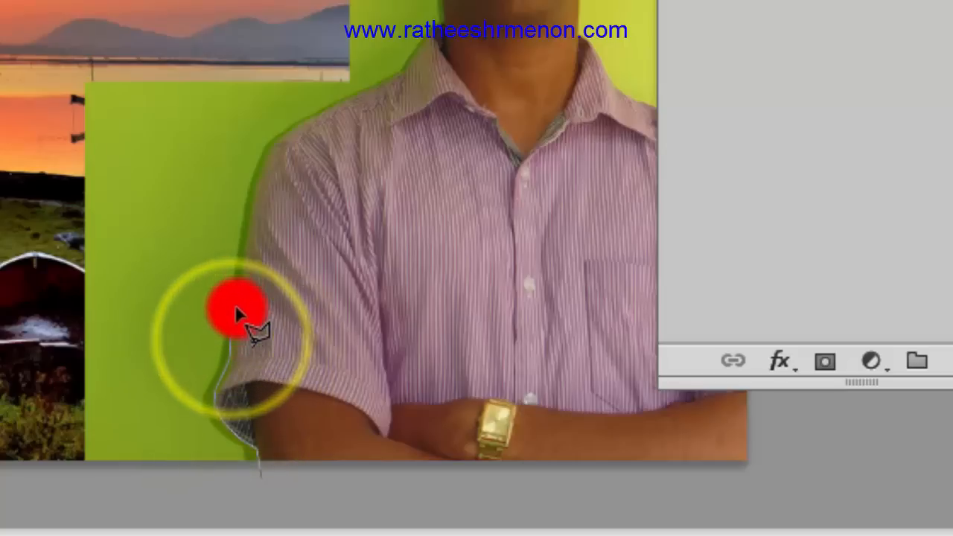
left_click(236, 287)
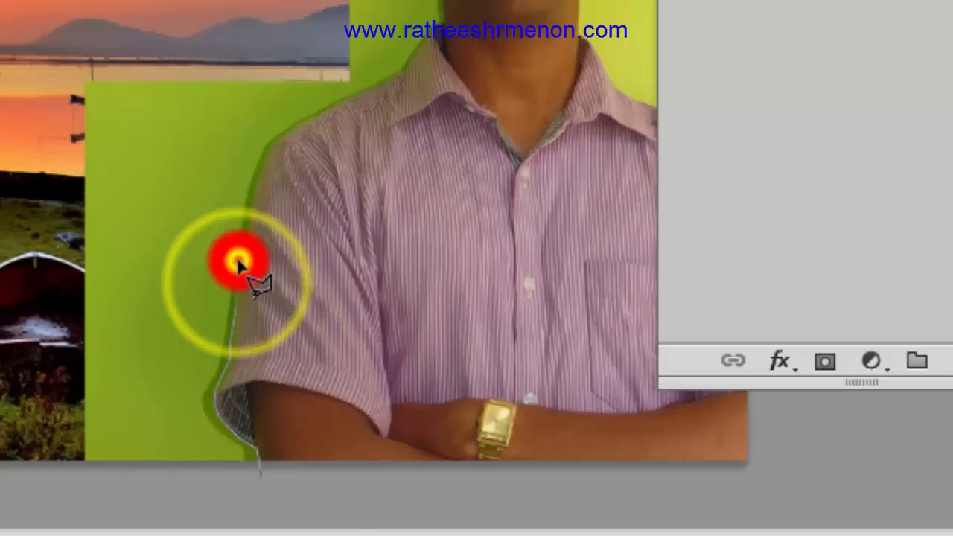
left_click(238, 259)
left_click(249, 208)
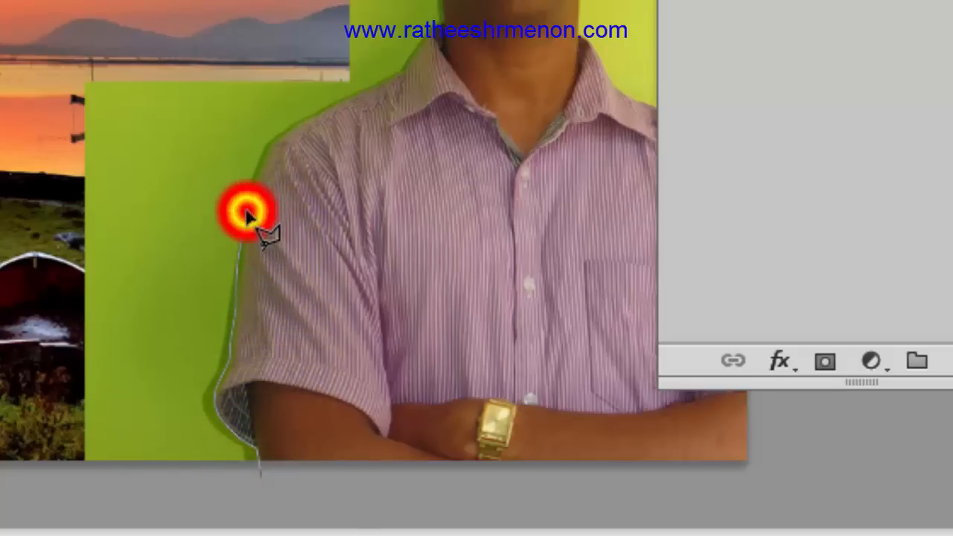
left_click(262, 160)
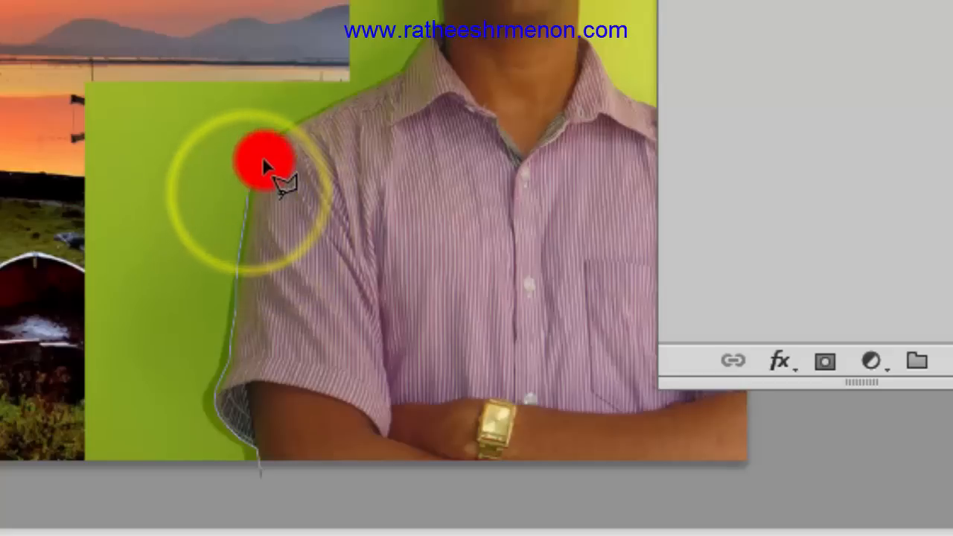
left_click(262, 147)
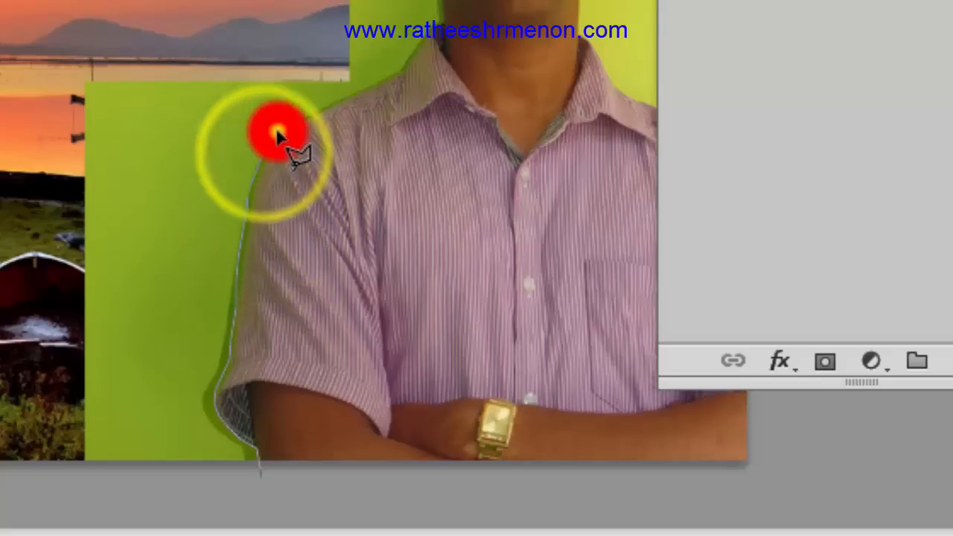
- Continue the lasso outline along the shoulder, collar and neck, and extend it beyond the green backdrop's edge
left_click(333, 108)
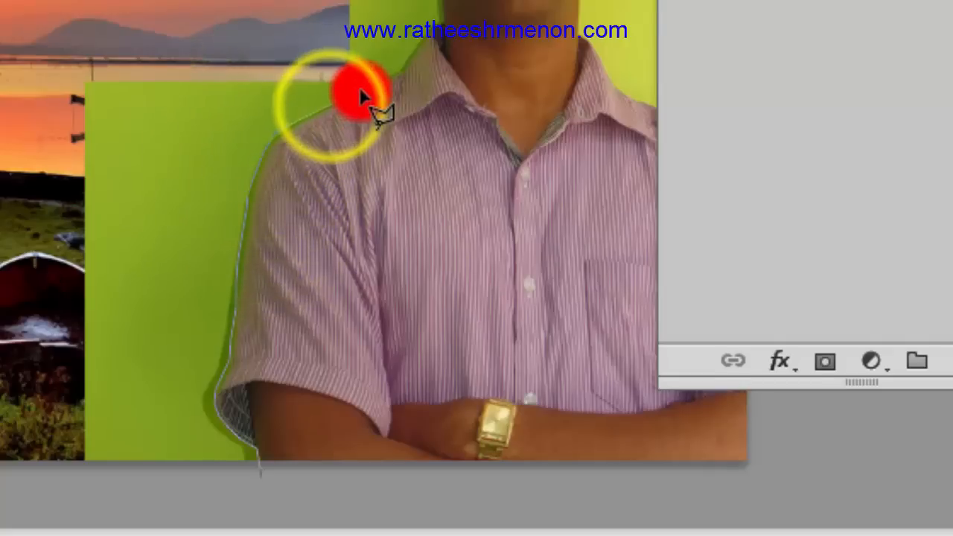
left_click(362, 93)
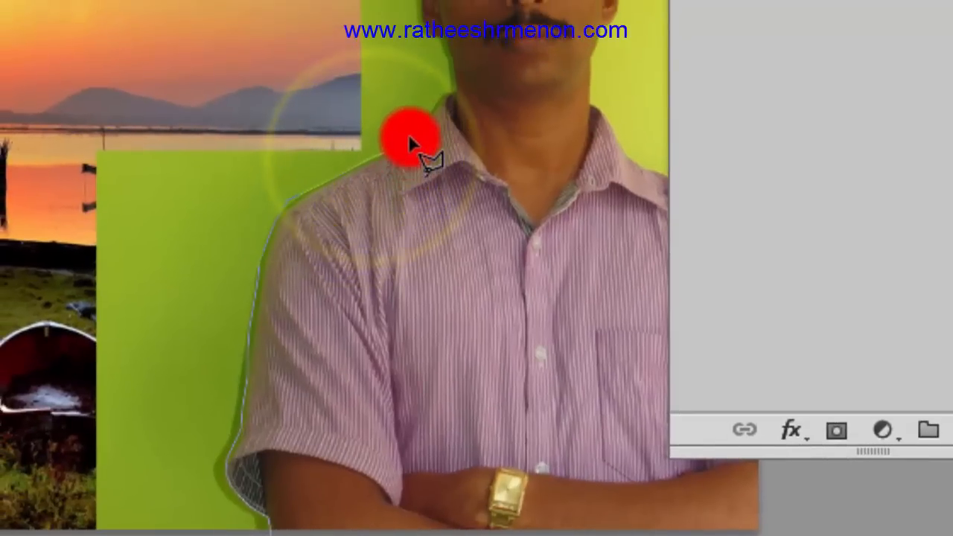
left_click(428, 114)
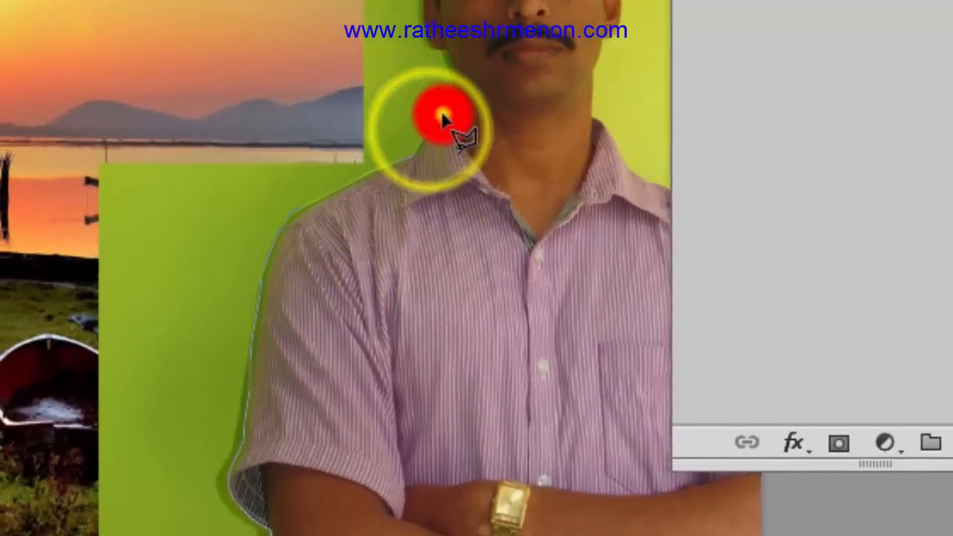
left_click(447, 112)
left_click(475, 194)
left_click(471, 175)
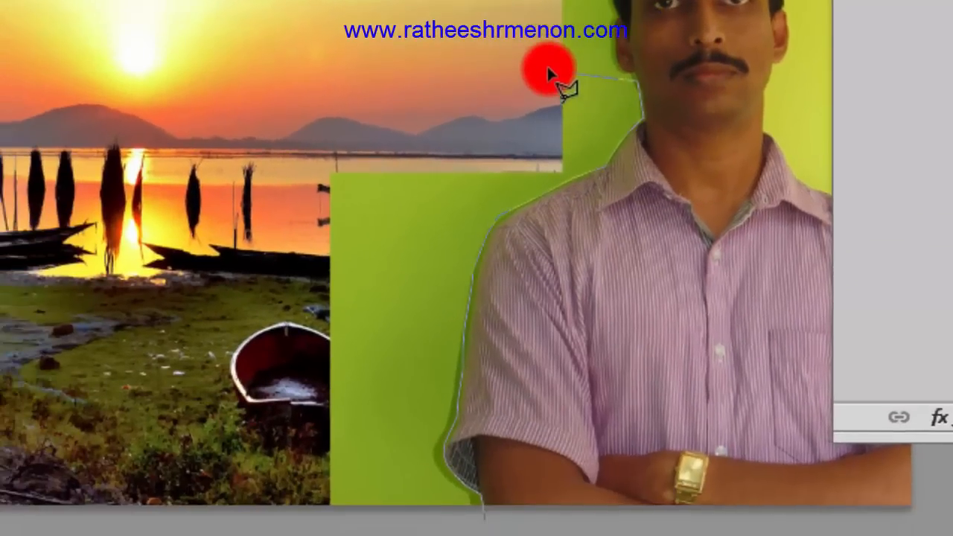
left_click(547, 66)
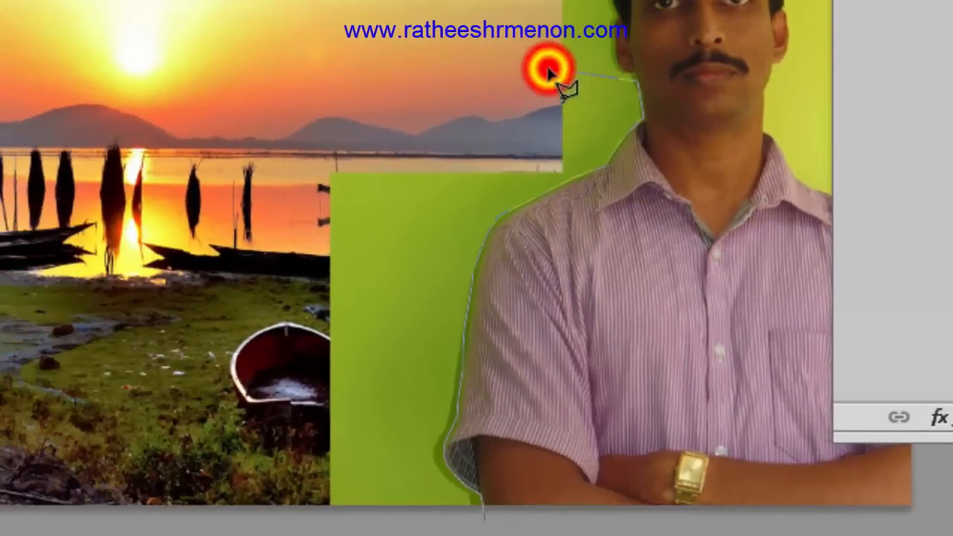
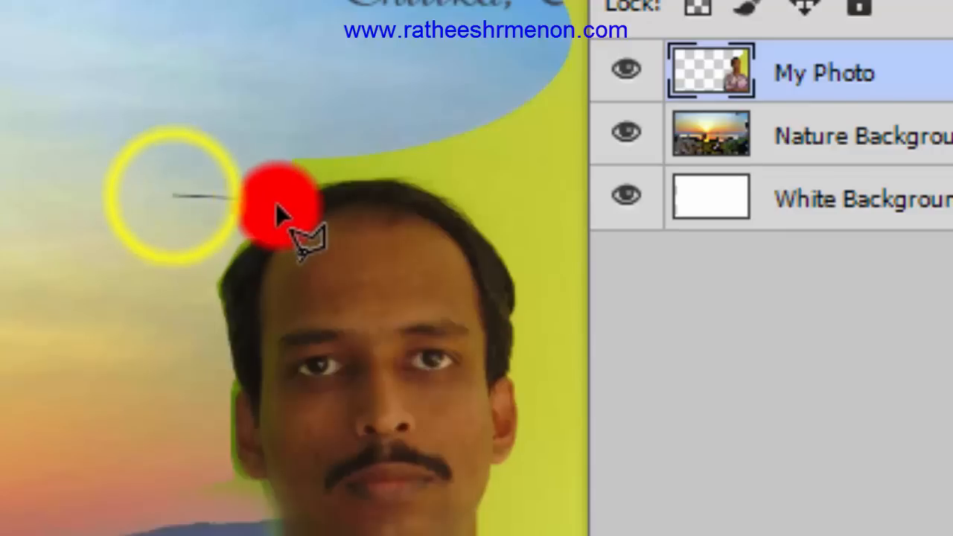
- Outline the green backdrop above the hair with the Polygonal Lasso, clear it from the My Photo layer and deselect
left_click(321, 187)
left_click(363, 177)
left_click(411, 179)
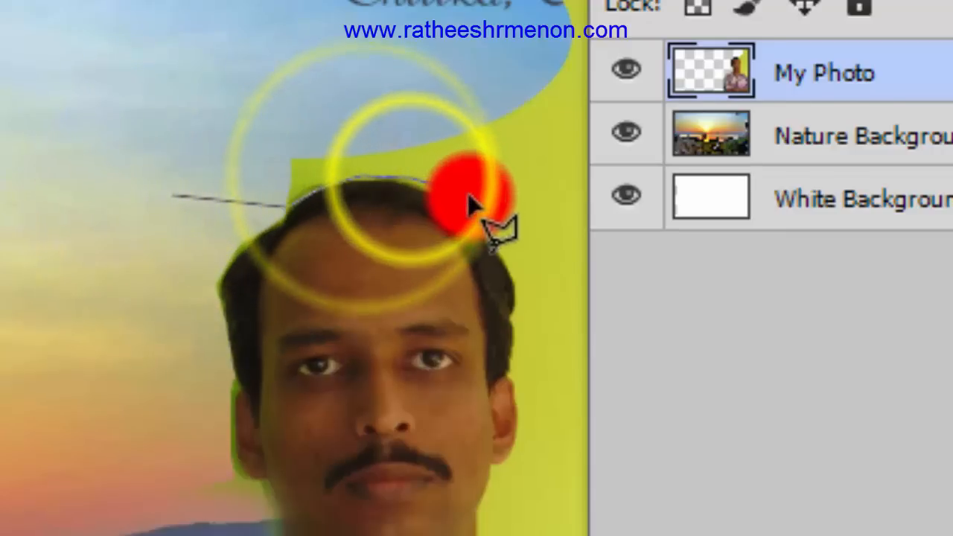
left_click(474, 217)
left_click(547, 227)
left_click(544, 93)
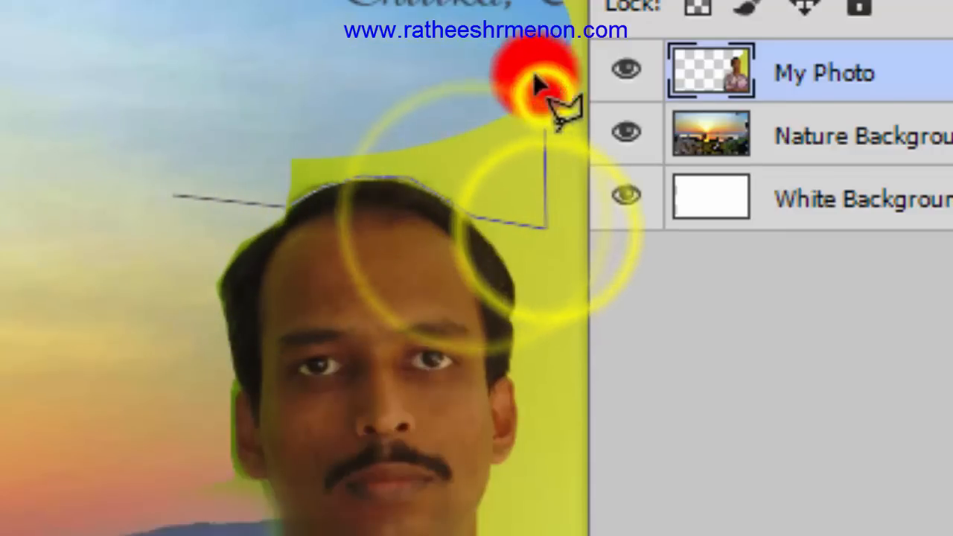
left_click(320, 50)
left_click(221, 115)
double_click(175, 192)
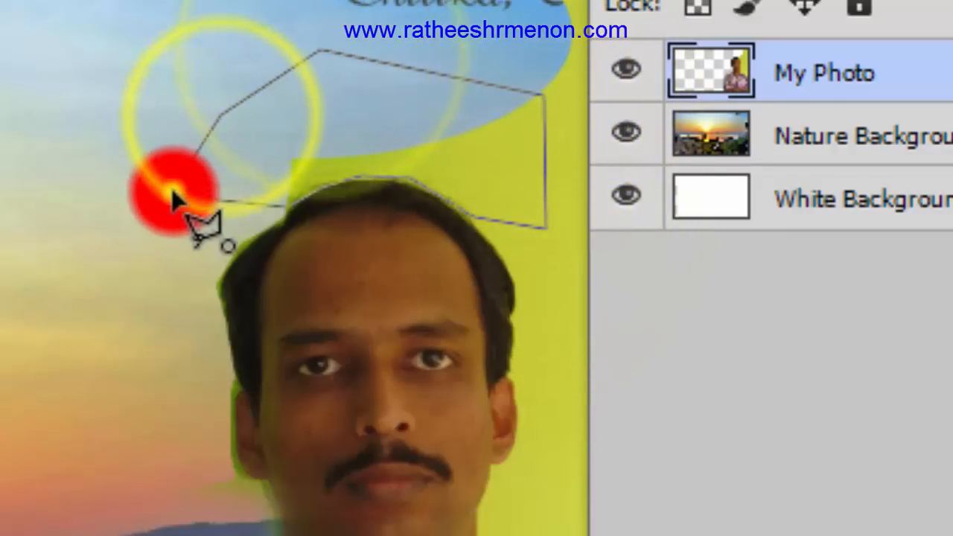
key("Delete")
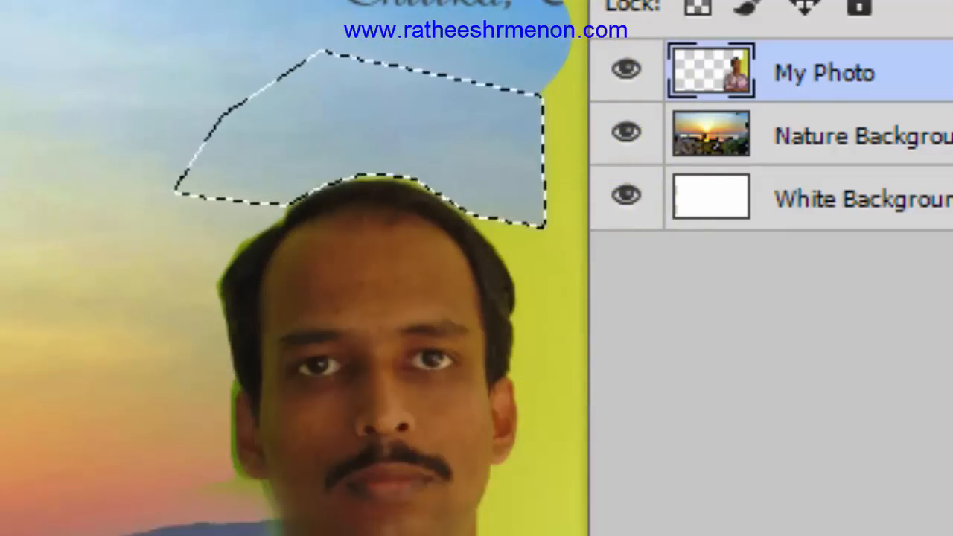
key("ctrl+d")
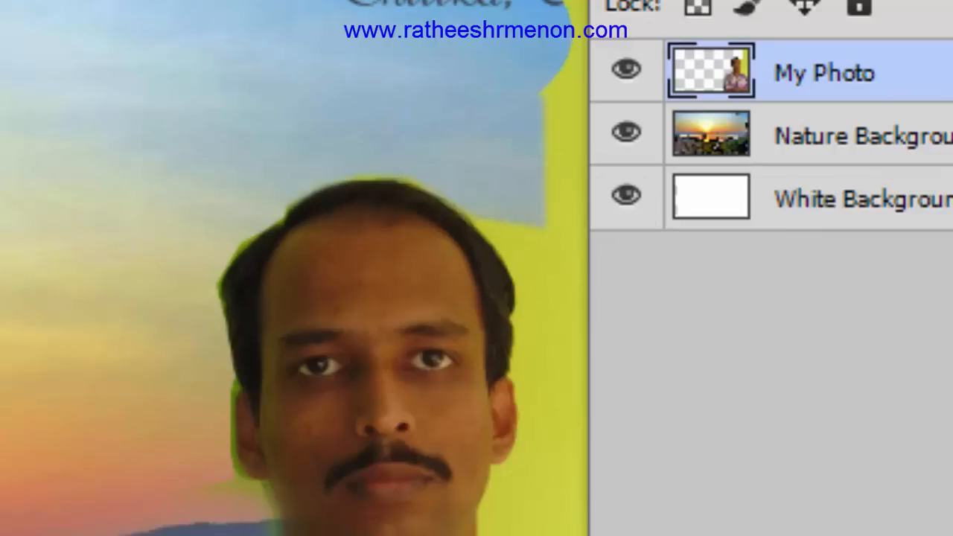
- On the My Photo layer, trace a Polygonal Lasso outline from the canvas's right edge along the shoulder, collar and neck to the ear
key("Tab")
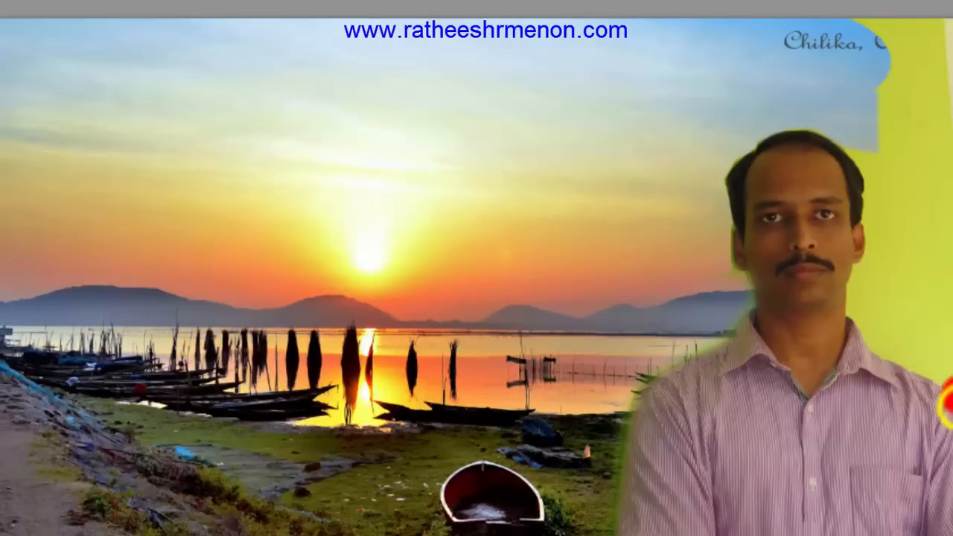
left_click(951, 391)
left_click(918, 371)
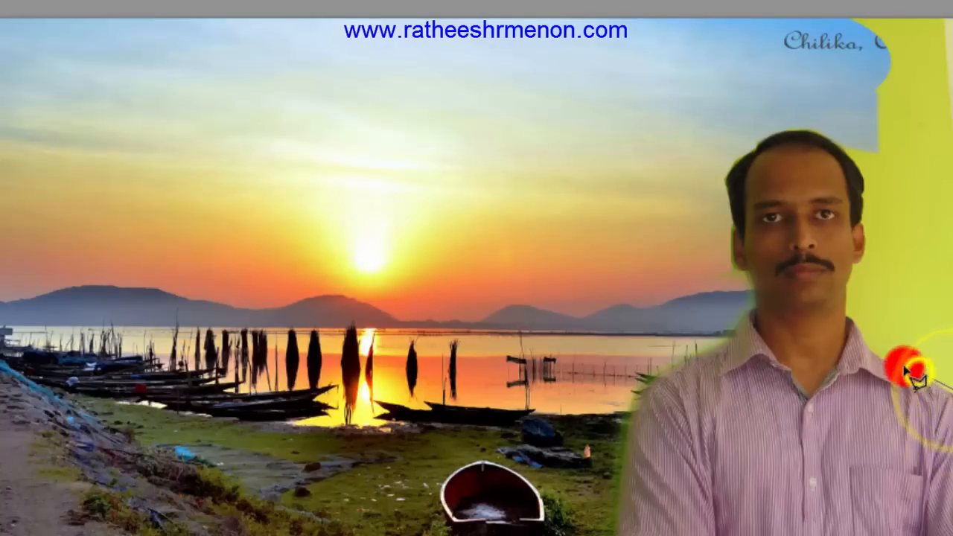
left_click(879, 357)
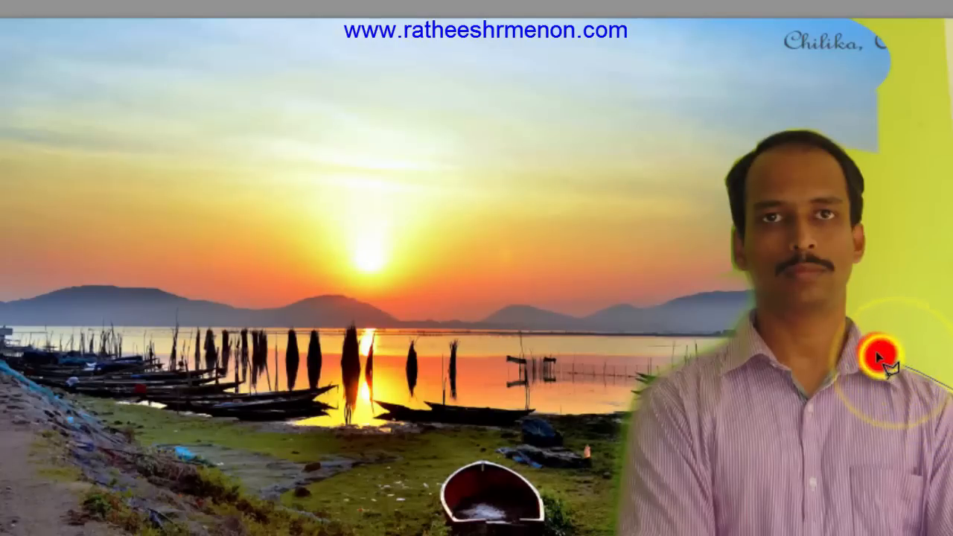
left_click(858, 327)
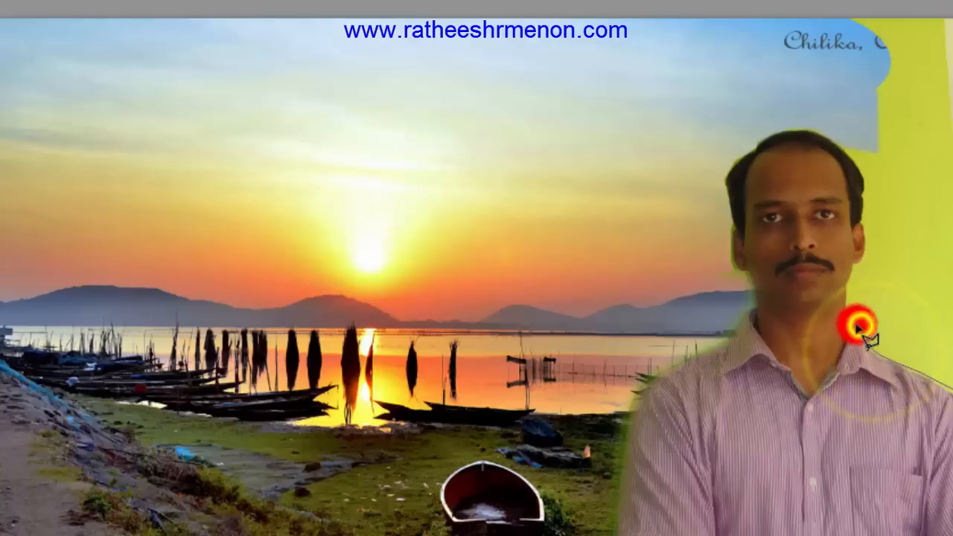
left_click(854, 272)
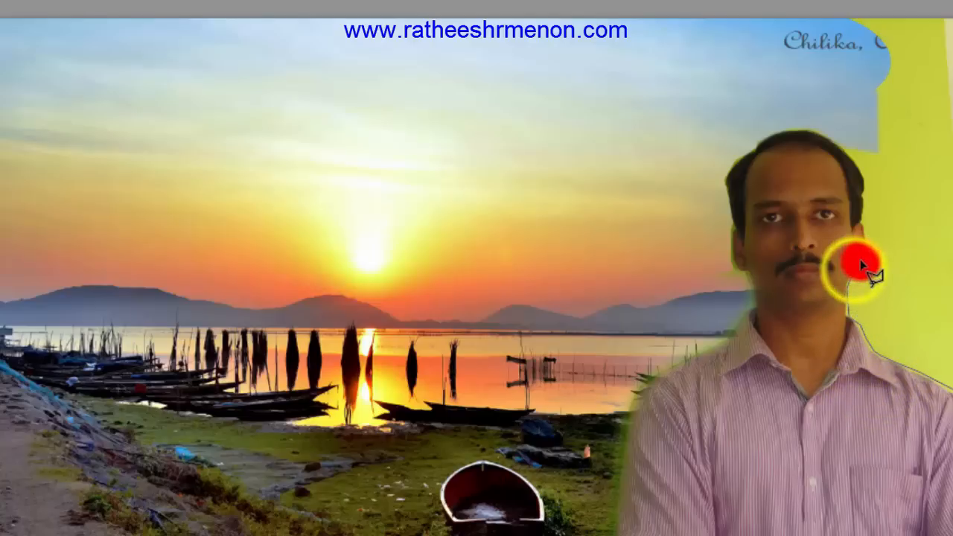
left_click(861, 261)
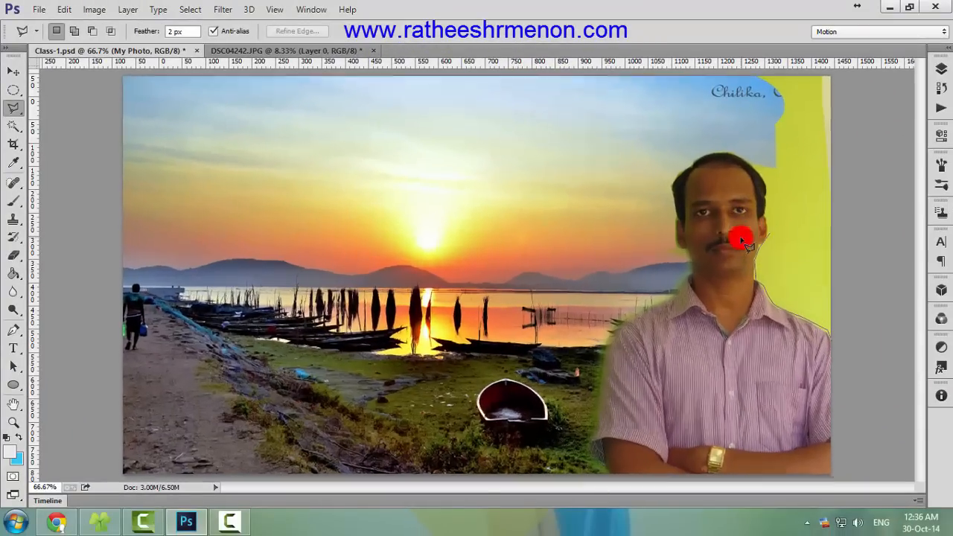
- Extend the lasso outline from the ear across the green backdrop to the canvas's right edge and close it at the shoulder
scroll(744, 242, "up", 1)
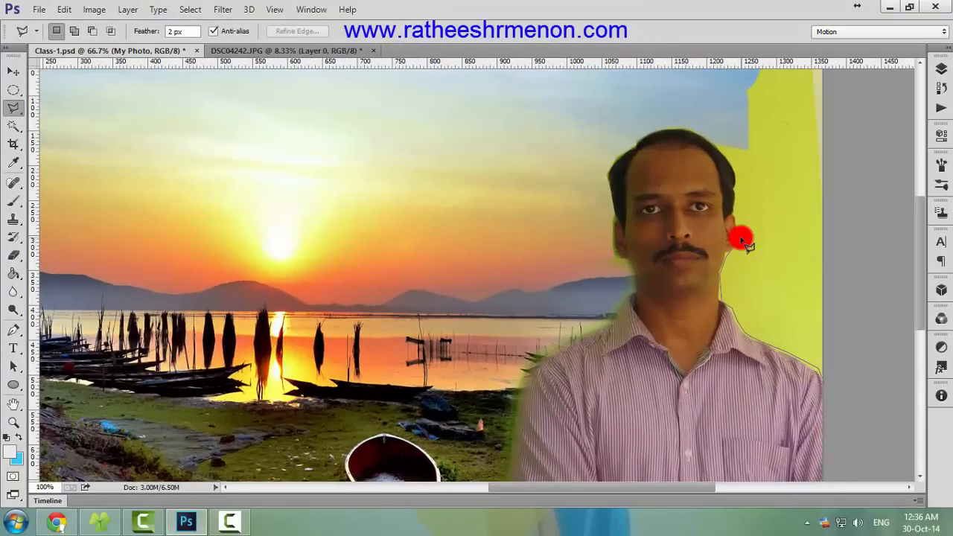
scroll(744, 242, "up", 1)
left_click(740, 240)
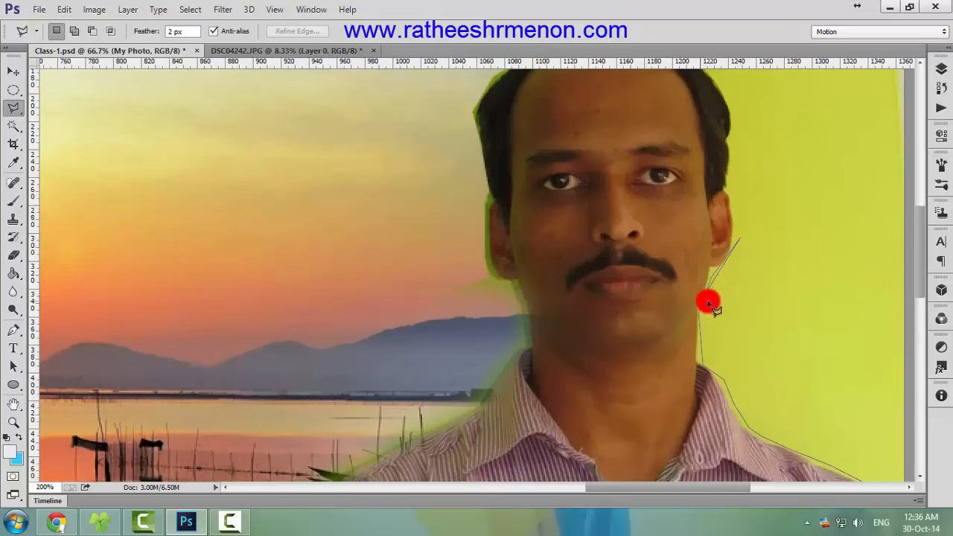
left_click(702, 361)
key("ctrl+minus")
key("ctrl+minus")
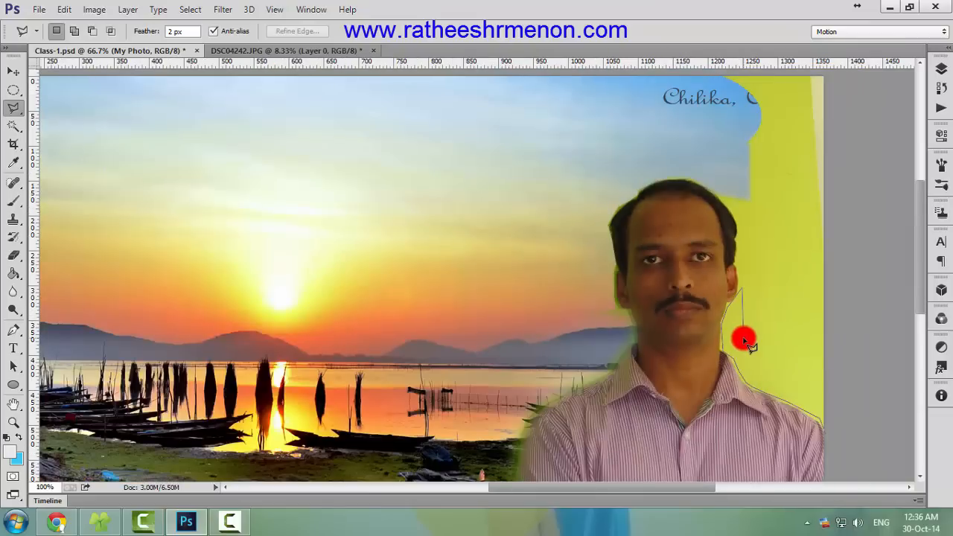
key("ctrl+minus")
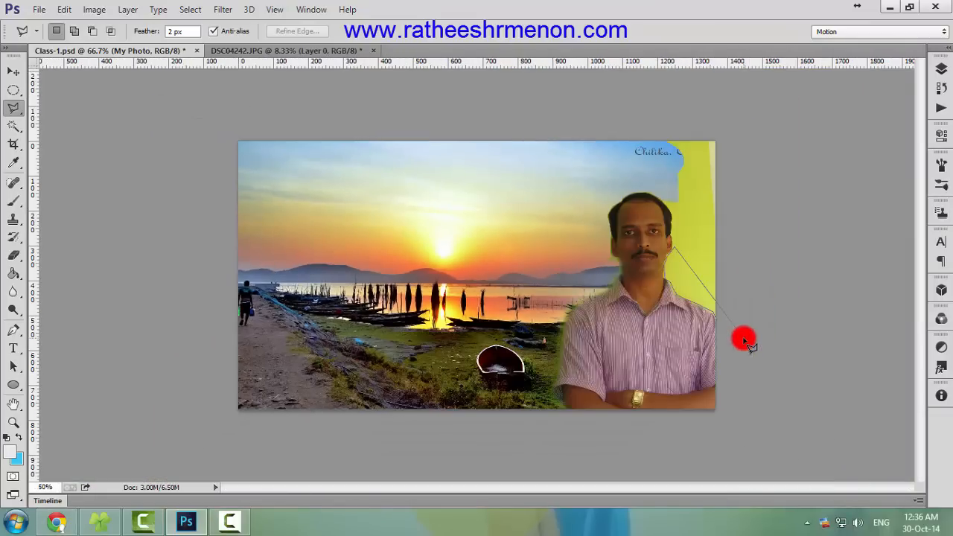
key("ctrl+plus")
key("ctrl+plus")
key("ctrl+plus")
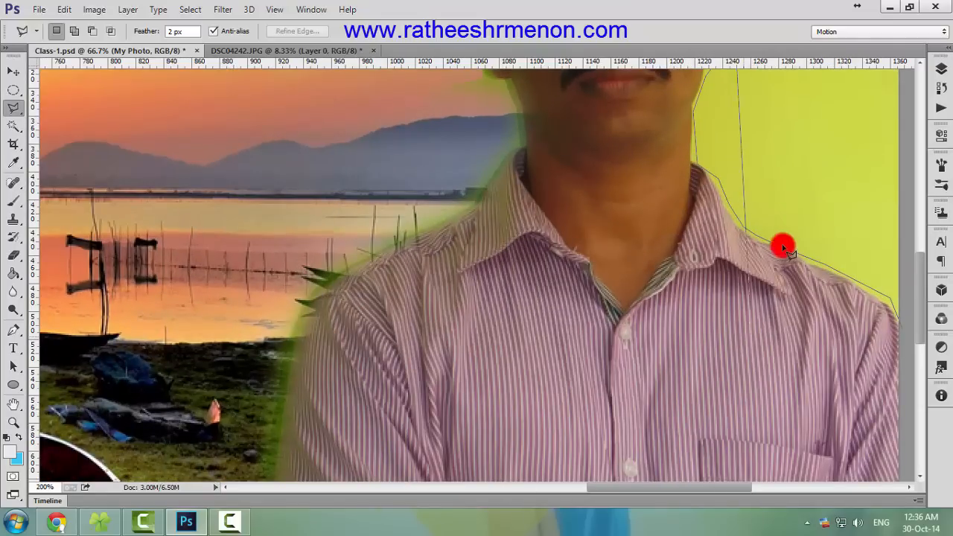
mouse_move(753, 43)
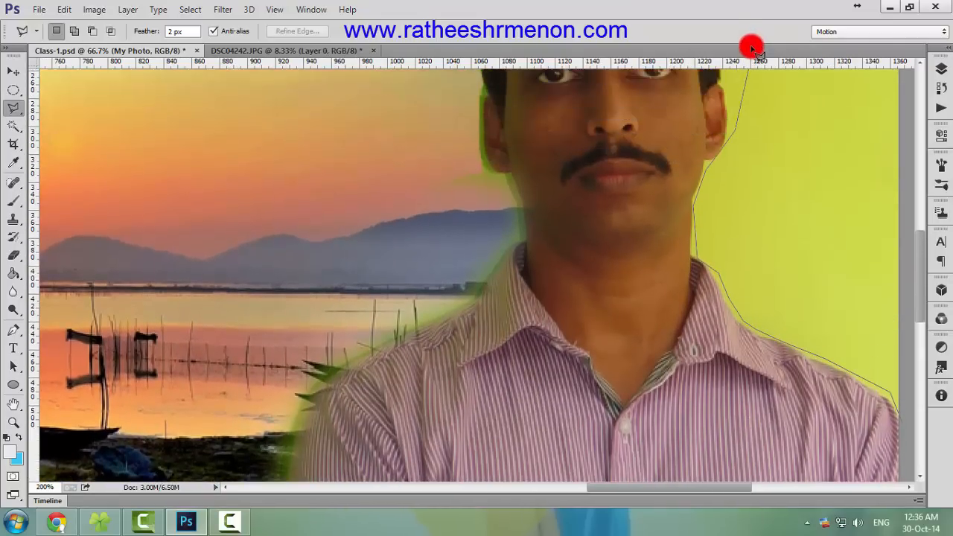
left_click(897, 158)
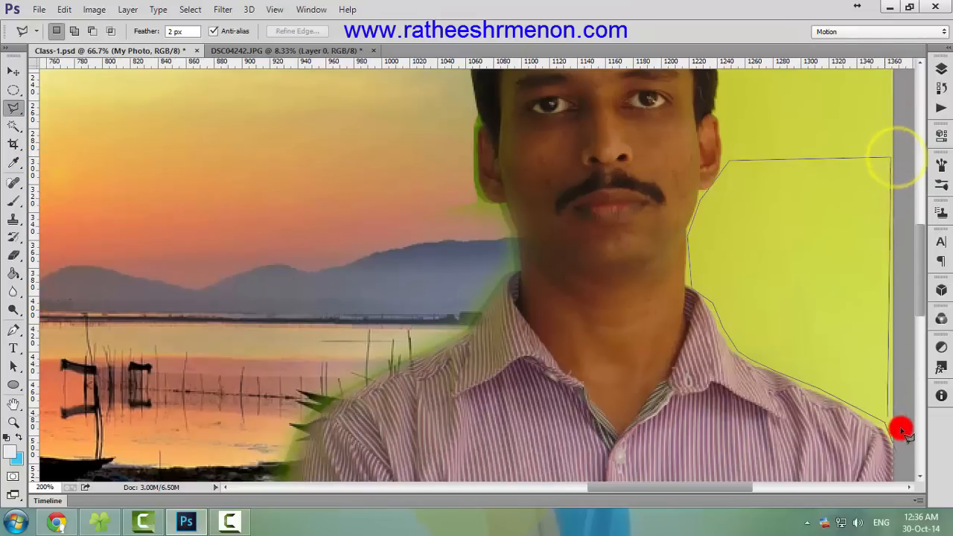
left_click(901, 455)
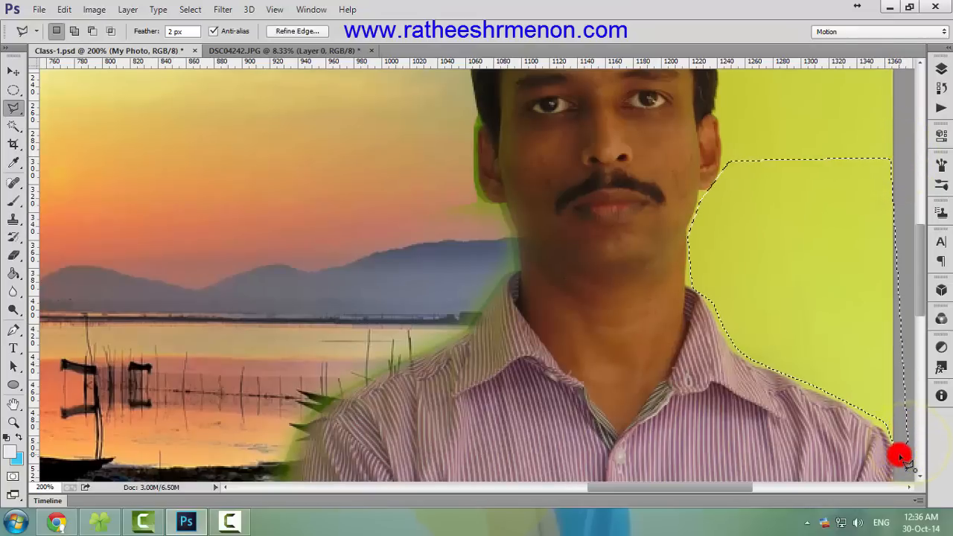
- Clear the selected green backdrop beside the neck and shoulder from the My Photo layer and deselect
key("Delete")
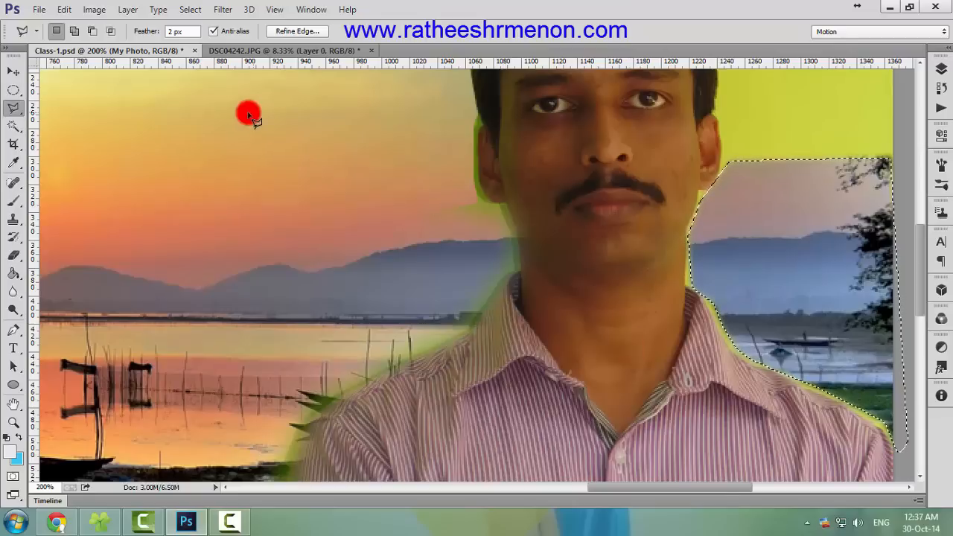
left_click(184, 9)
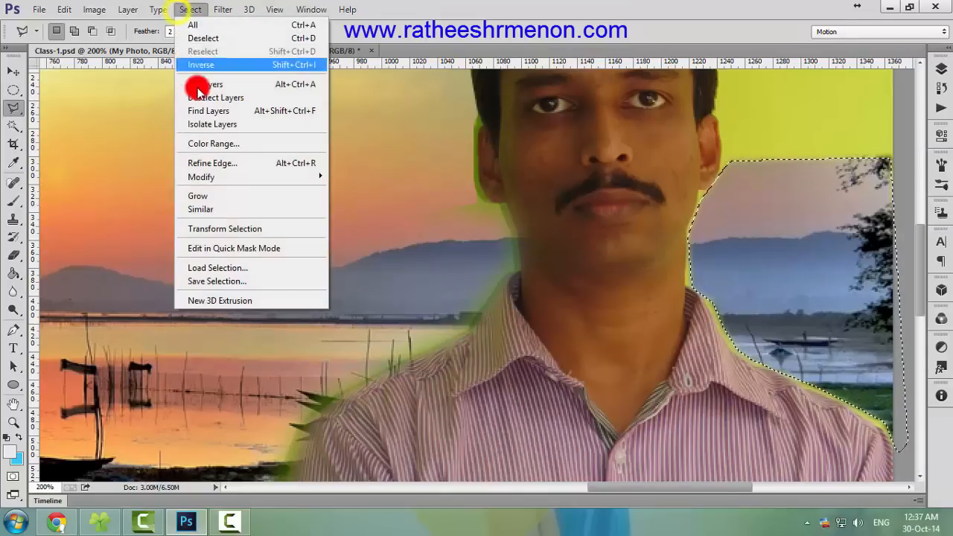
left_click(209, 38)
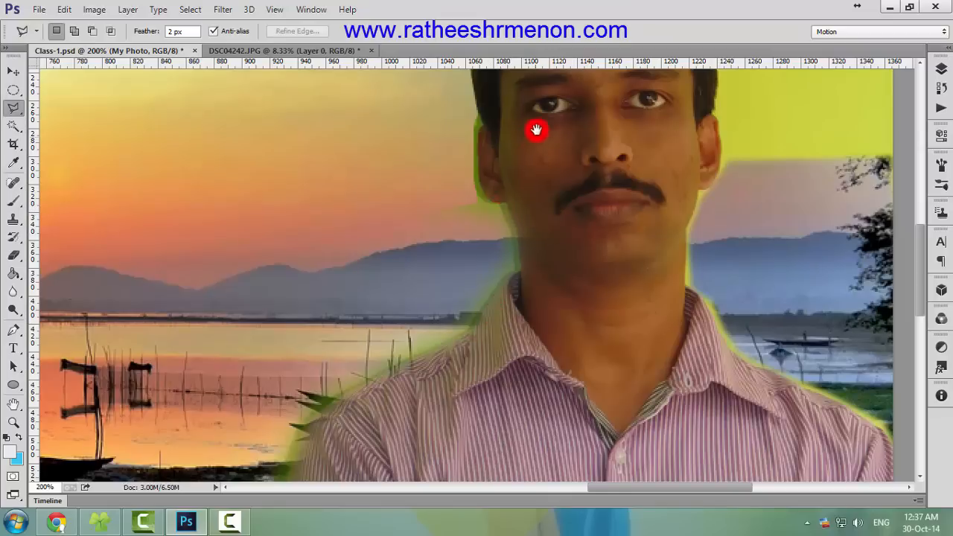
- Start a new Polygonal Lasso outline beside the right-hand ear and trace it up the ear and hair to the top of the head
left_click_drag(542, 101, 443, 256)
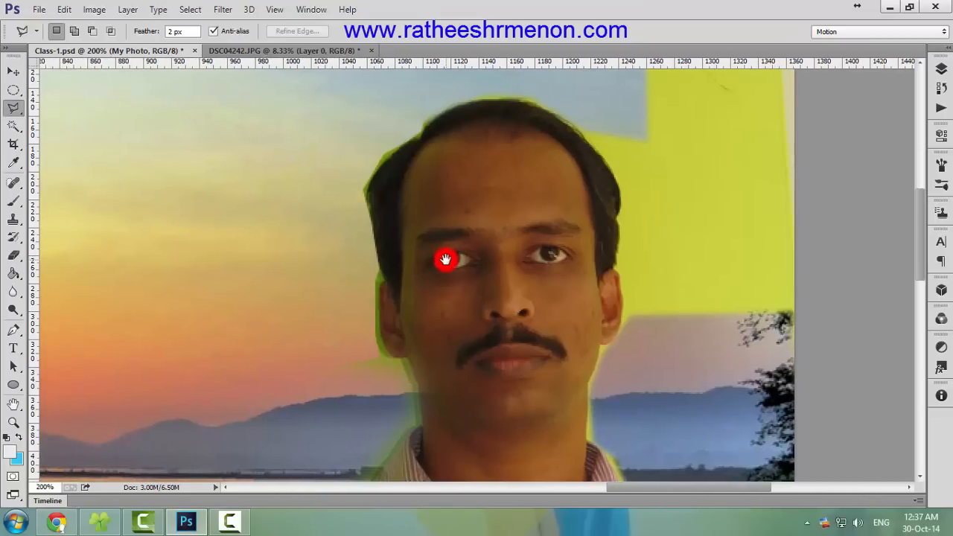
left_click(625, 306)
left_click(621, 275)
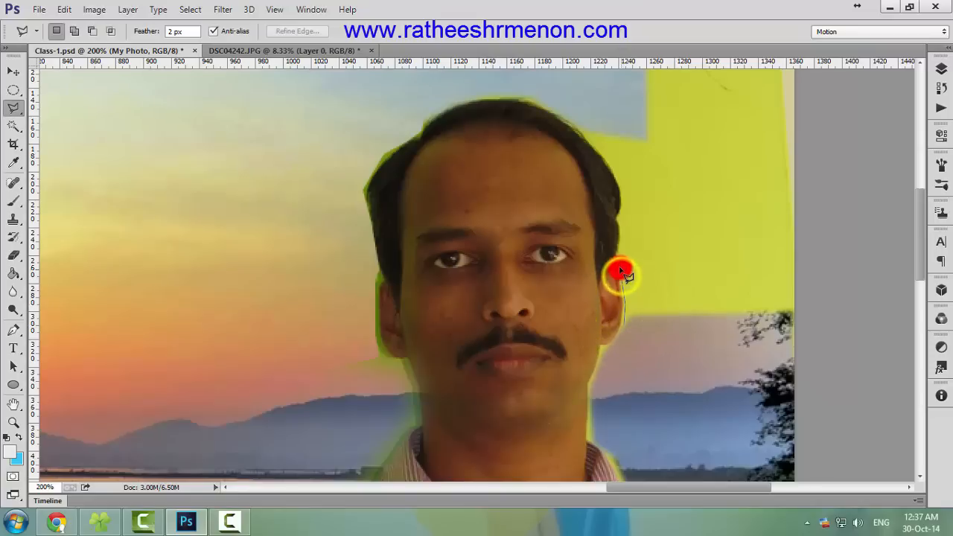
left_click(618, 262)
left_click(619, 246)
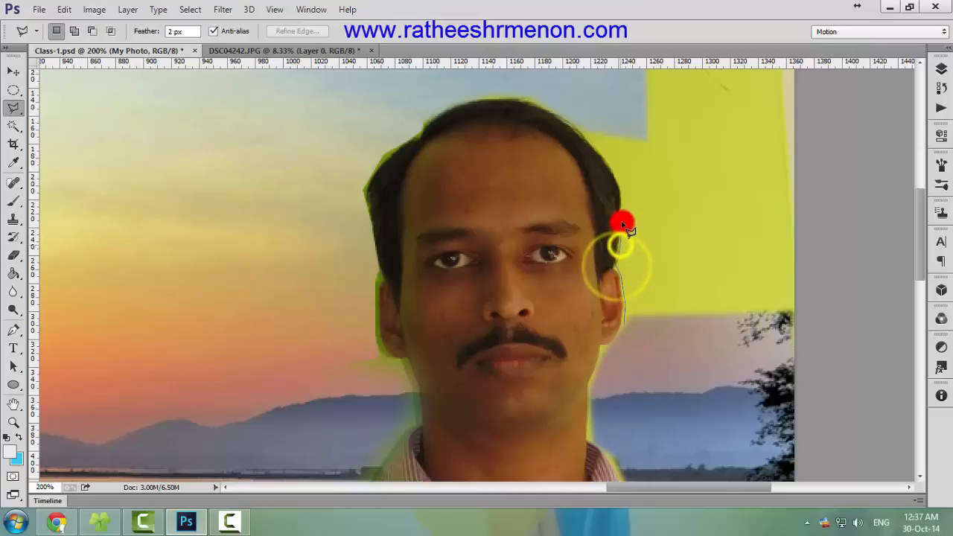
left_click(618, 215)
left_click(621, 193)
left_click(611, 165)
left_click(578, 125)
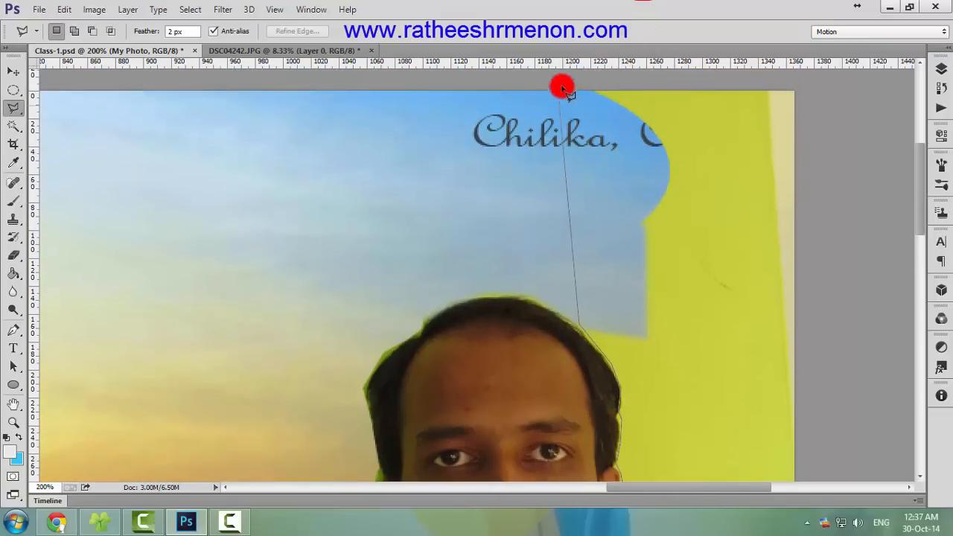
- Run the lasso outline above the canvas and down past its right edge, and close it below the remaining green backdrop at the ear
left_click(570, 78)
left_click(820, 77)
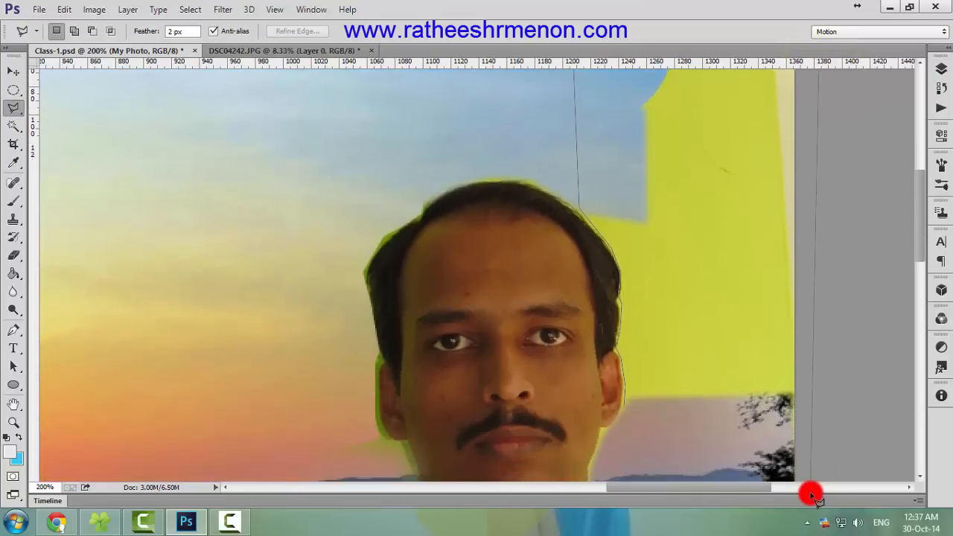
left_click(804, 447)
left_click(642, 395)
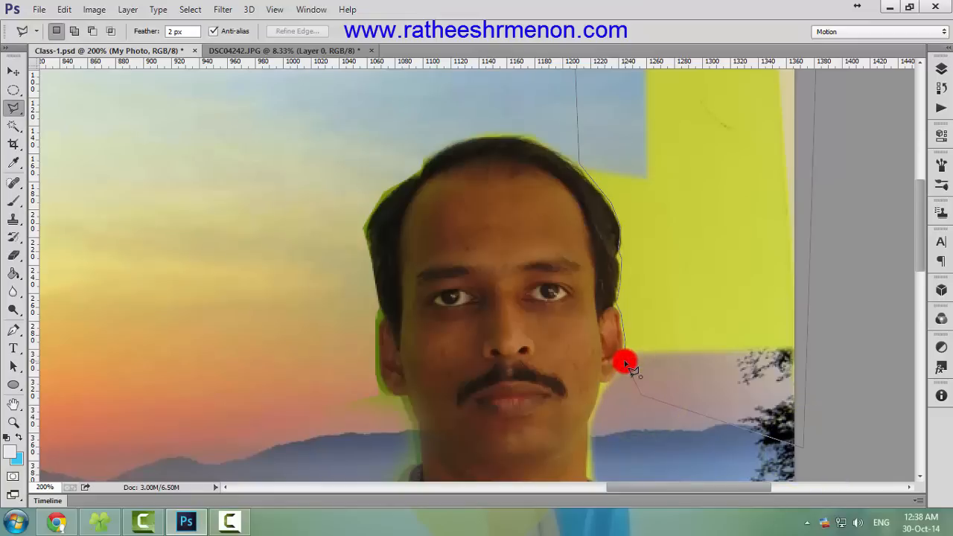
double_click(627, 364)
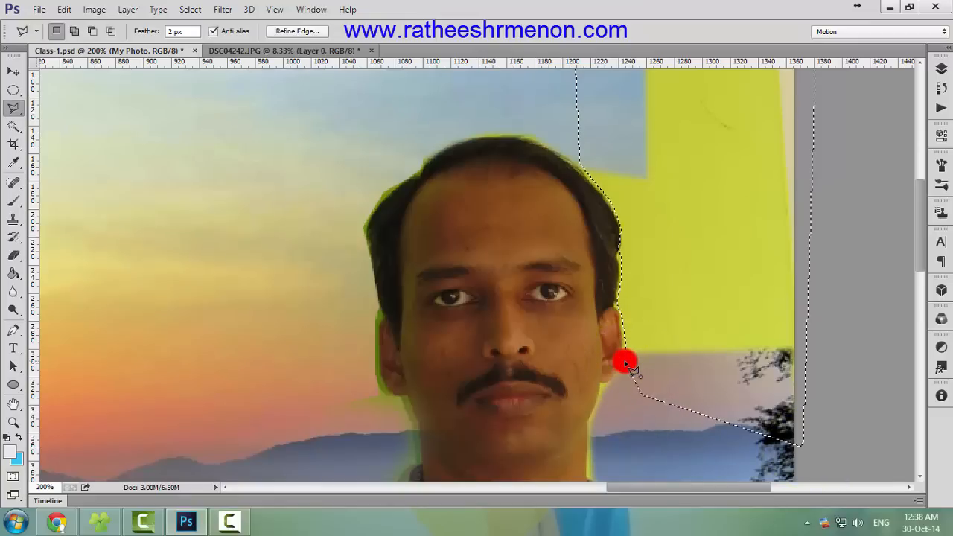
- Clear the selected green backdrop beside the head from the My Photo layer and deselect
key("Delete")
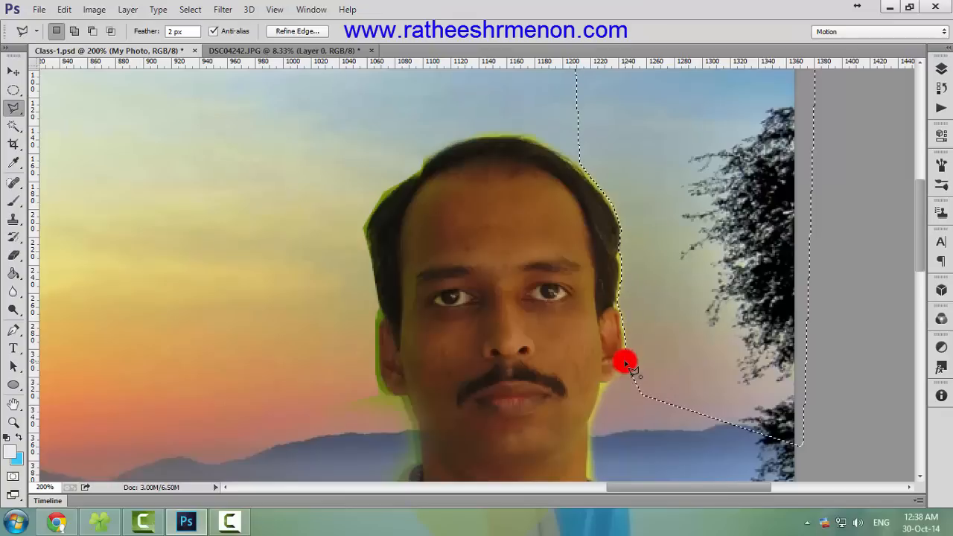
left_click(192, 10)
left_click(208, 38)
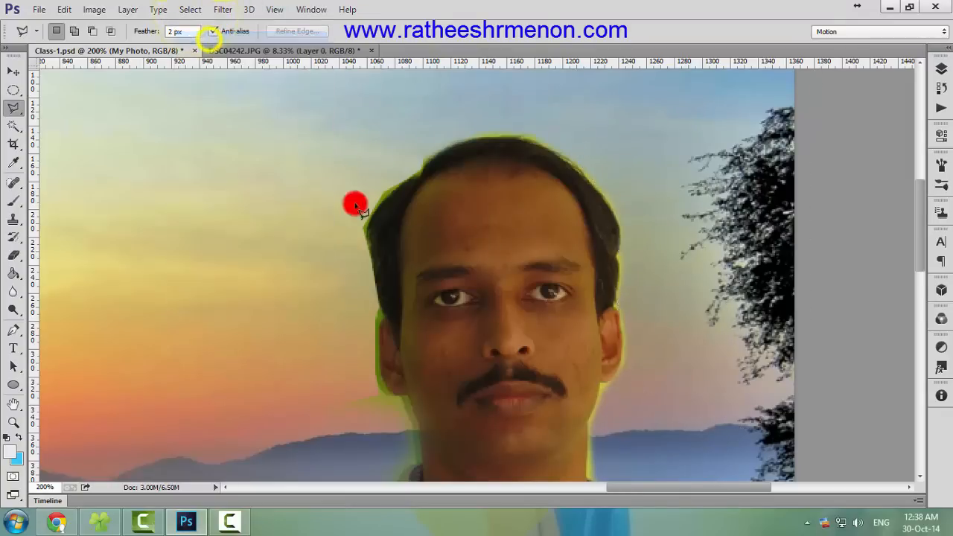
- View the whole composite and save the changes to Class-1.psd
key("ctrl+minus")
key("ctrl+minus")
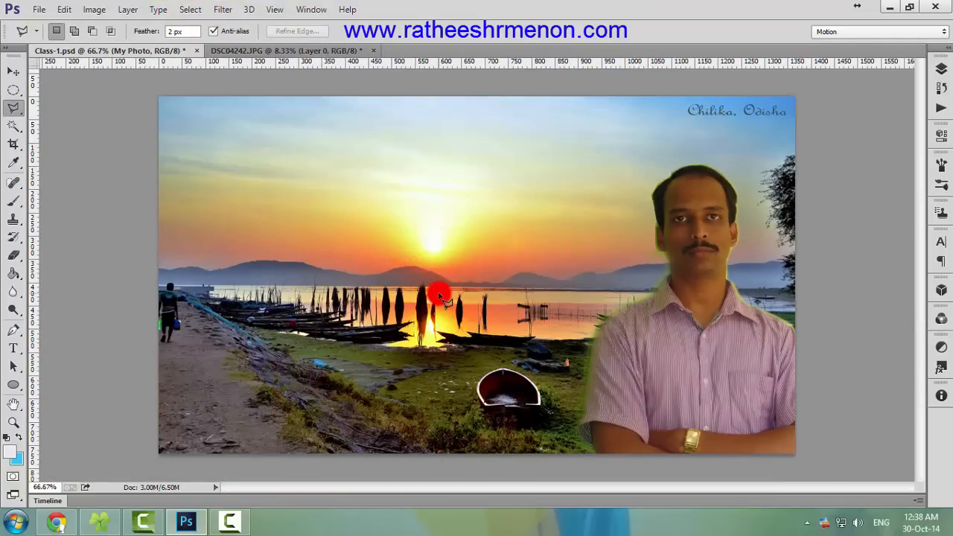
left_click(39, 10)
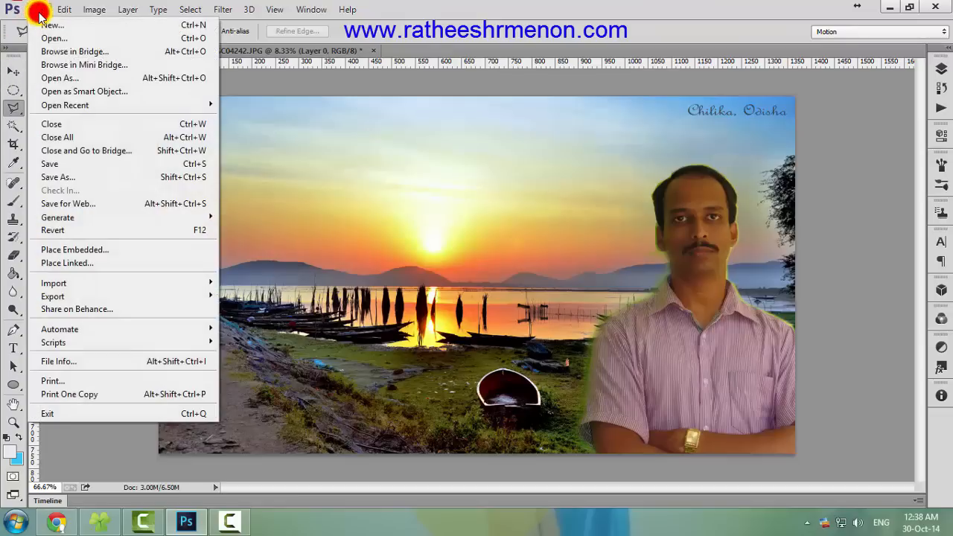
left_click(60, 163)
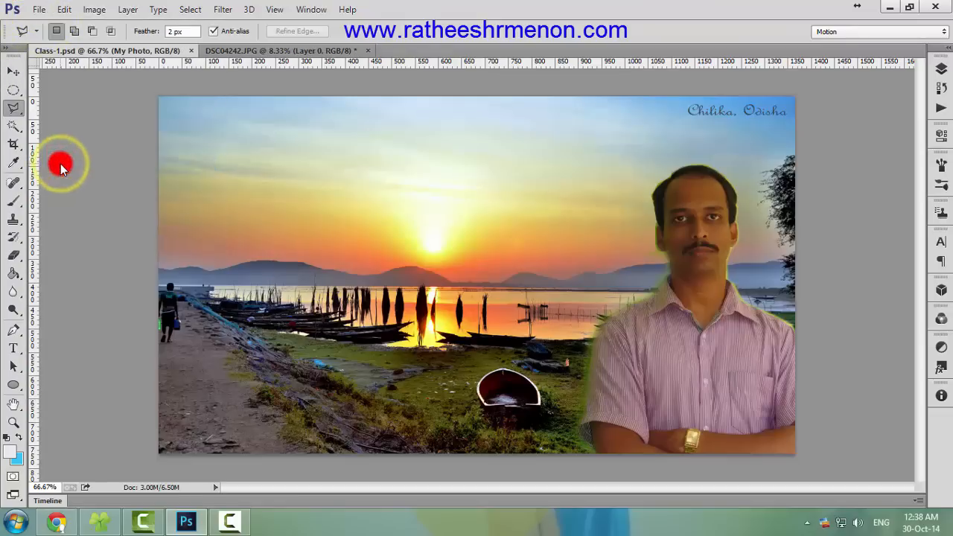